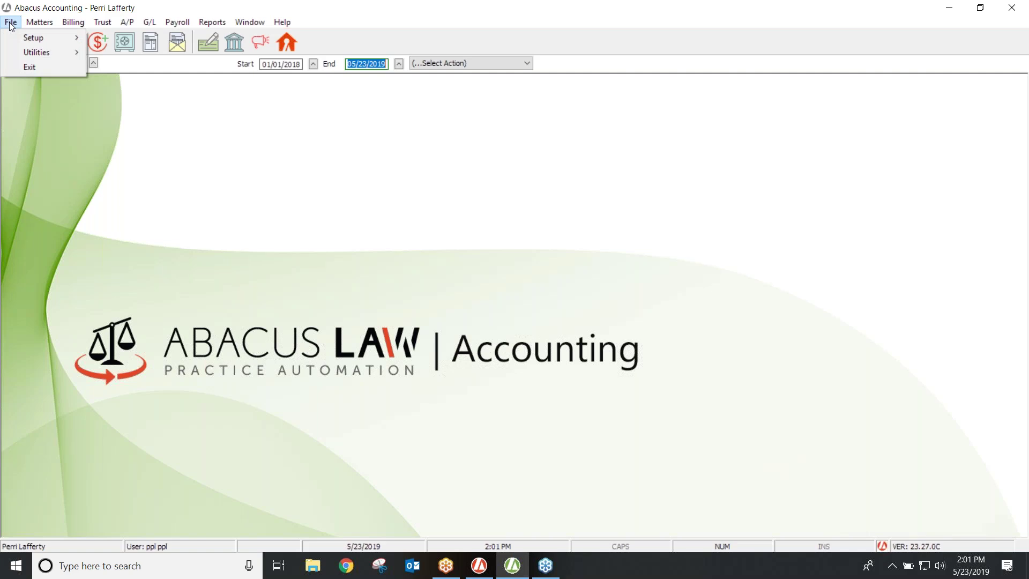
Step: Review the payment processor and the operating deposit account choices in the company preferences' credit card setup, leaving the Client Costs Account selected
mouse_move(43, 39)
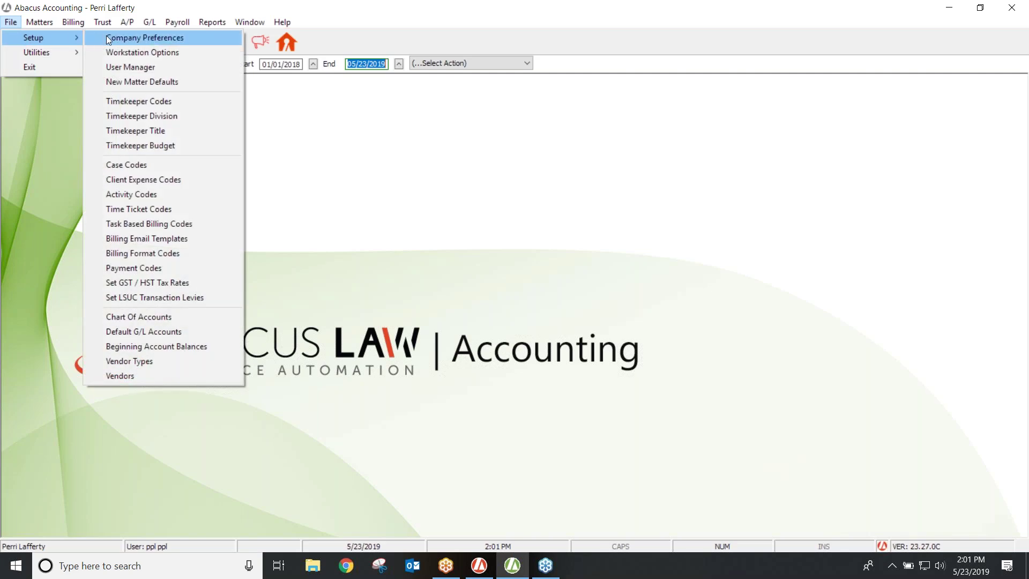
left_click(153, 36)
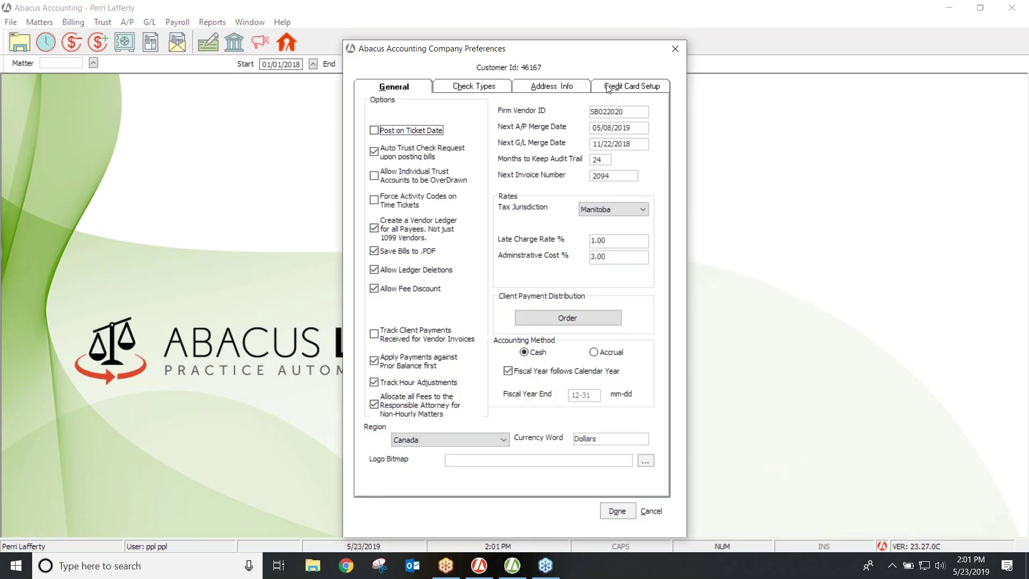
left_click(608, 88)
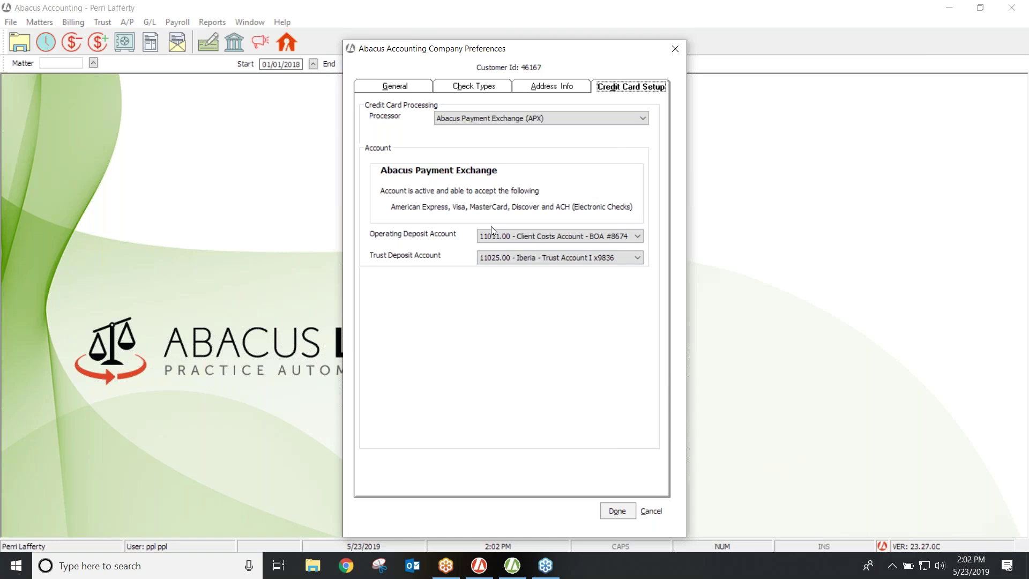
left_click(638, 237)
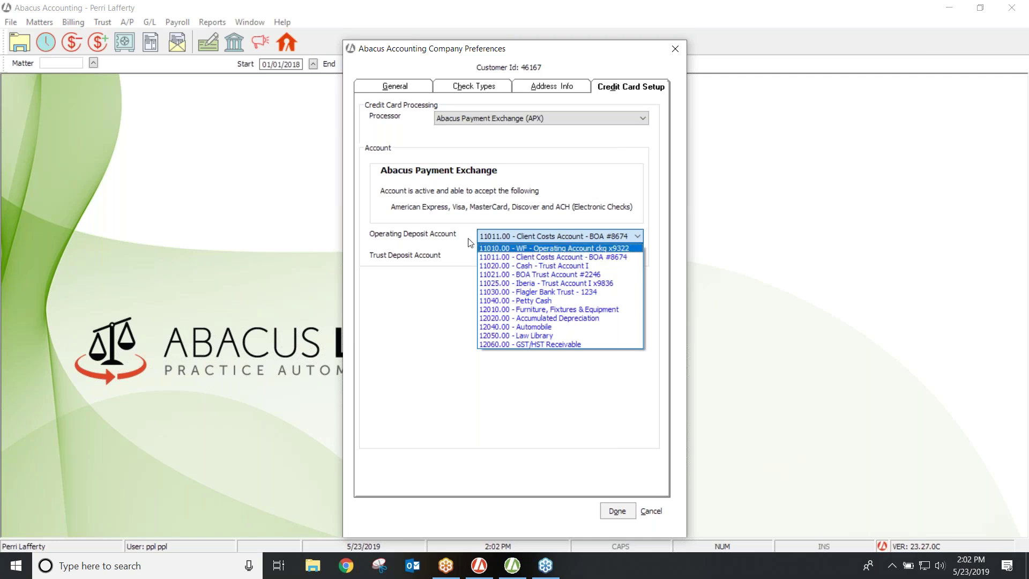
left_click(498, 258)
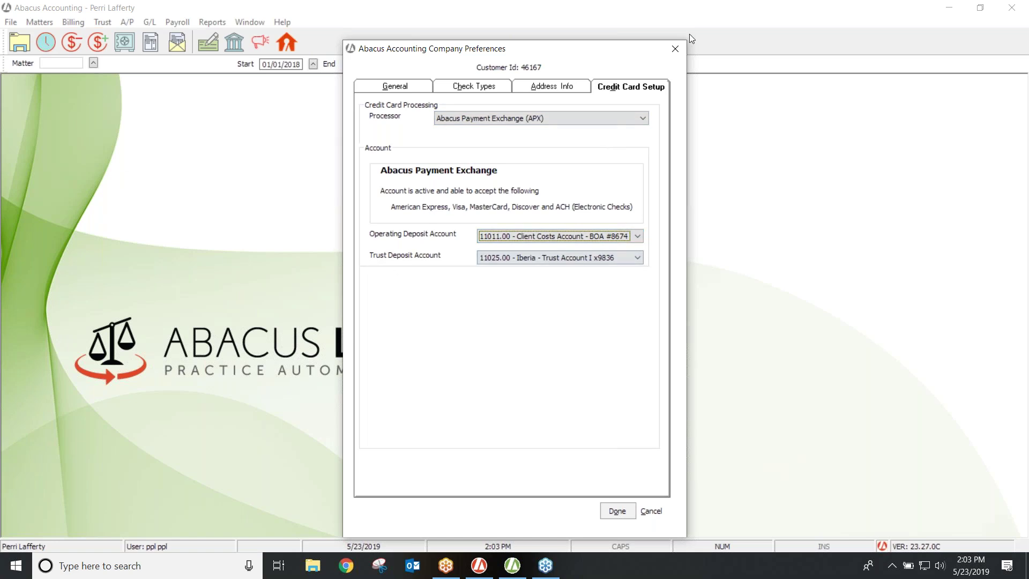
left_click(674, 50)
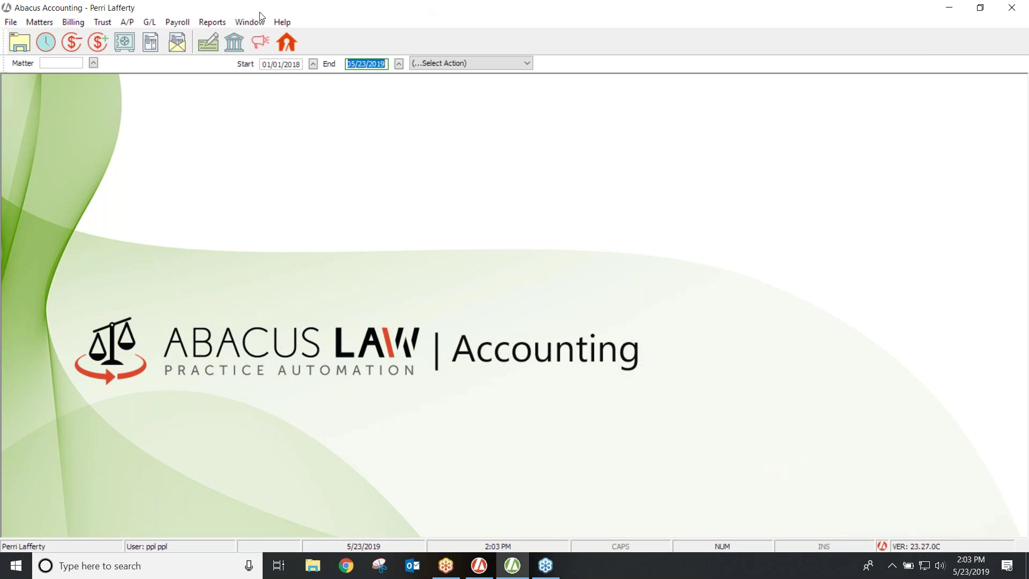
Step: Find the matter "Abacus APX Client - General Matter" by searching for "abacus" and open its credit card information
left_click(33, 26)
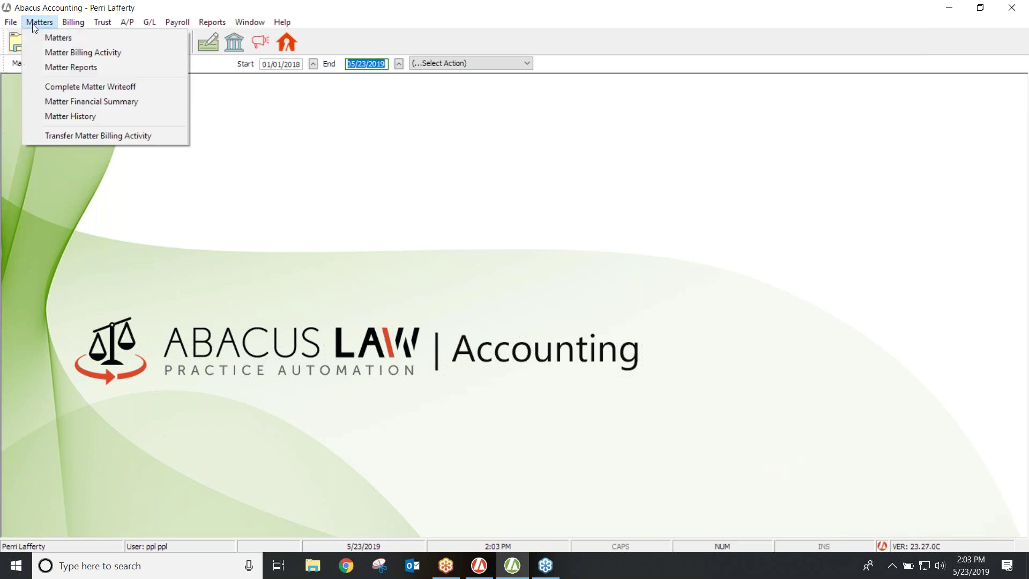
left_click(56, 37)
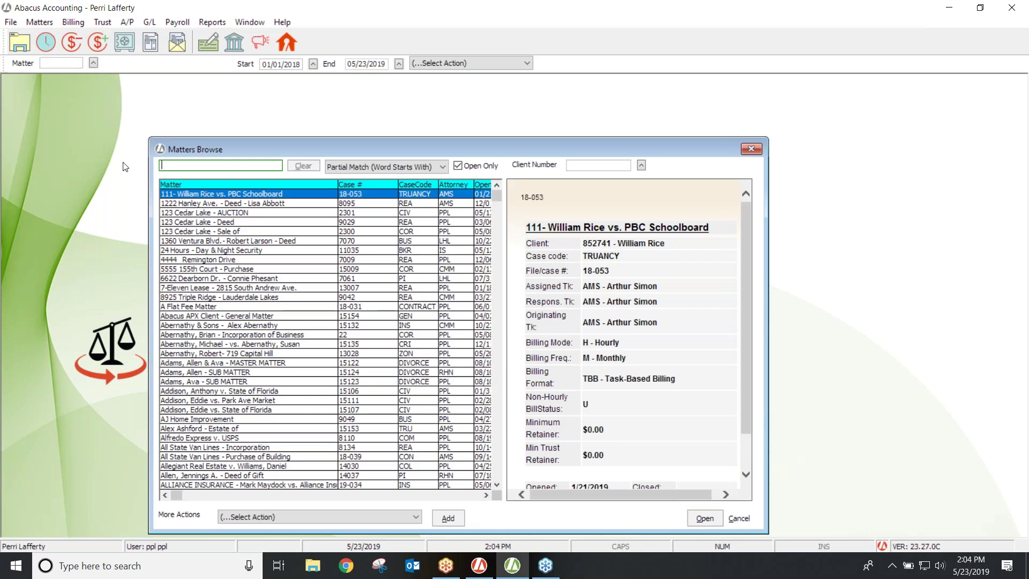
type("a")
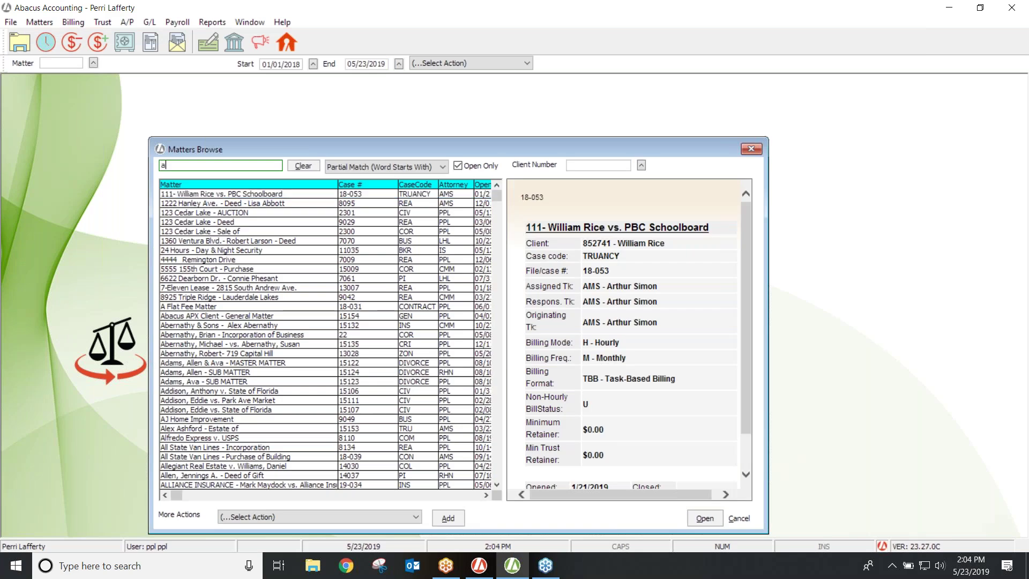
type("bacus")
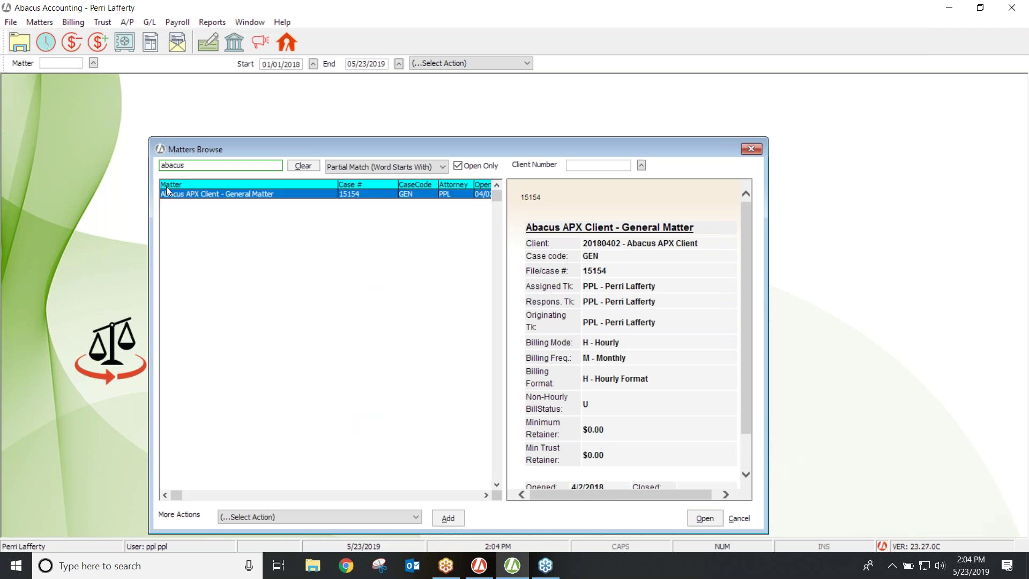
double_click(220, 196)
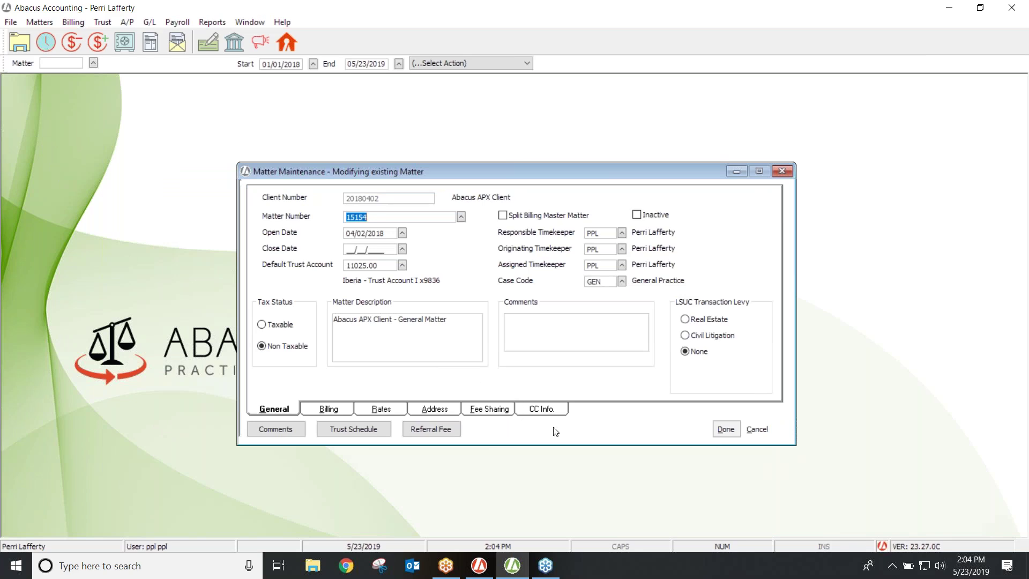
left_click(526, 412)
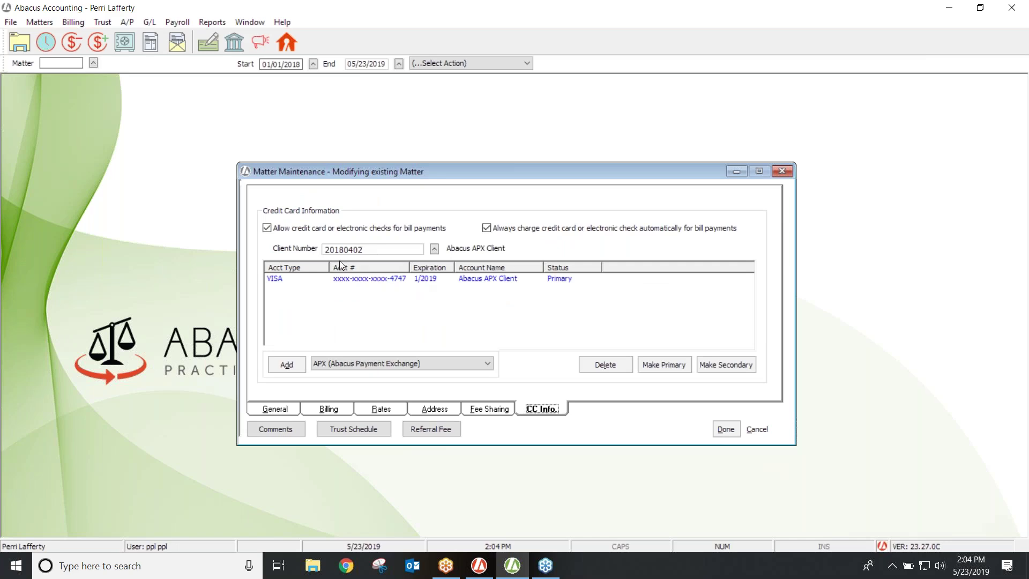
Step: Turn the matter's allowance of credit card or electronic check bill payments off and on again, and save the matter
left_click(267, 228)
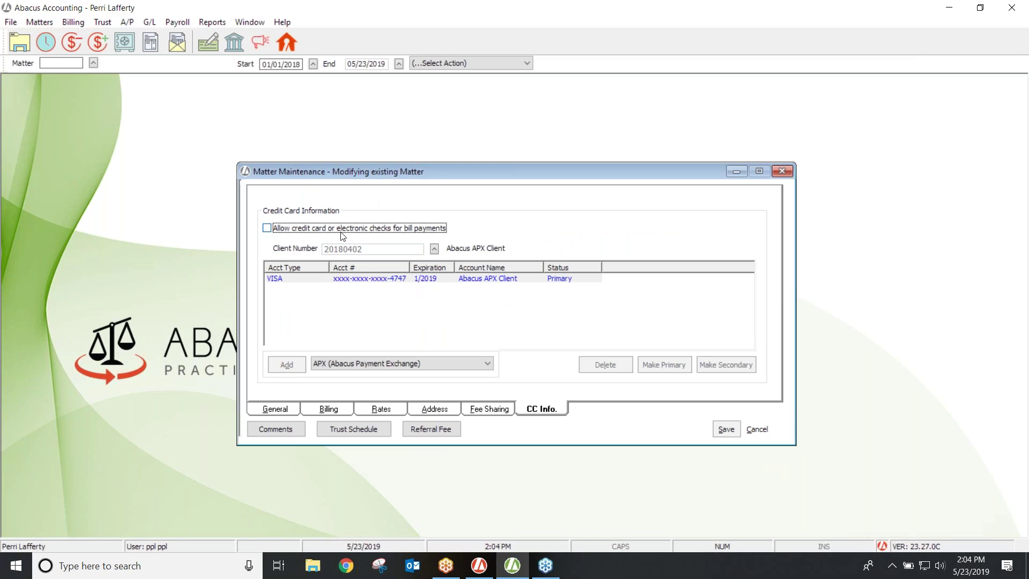
left_click(266, 229)
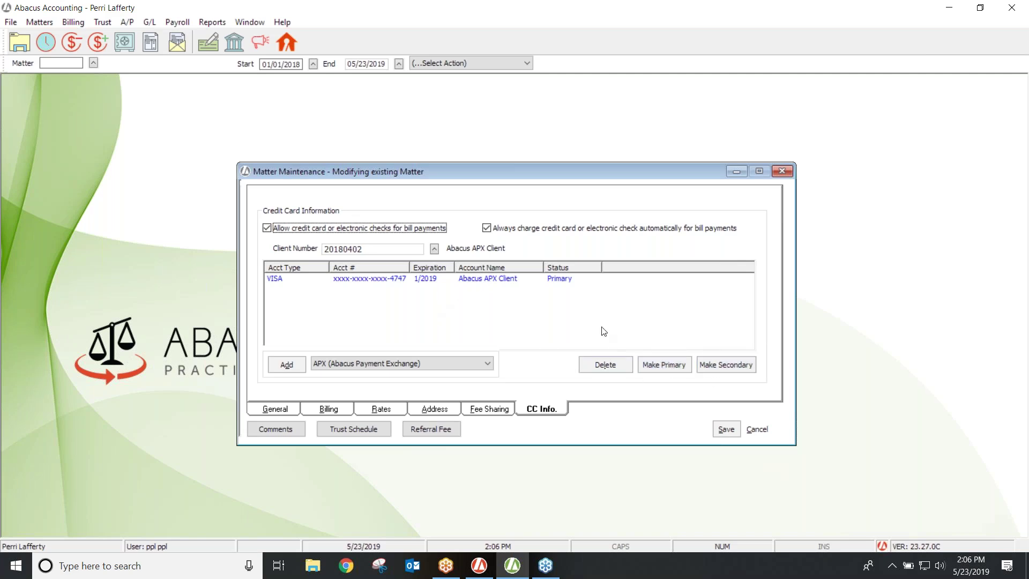
left_click(725, 430)
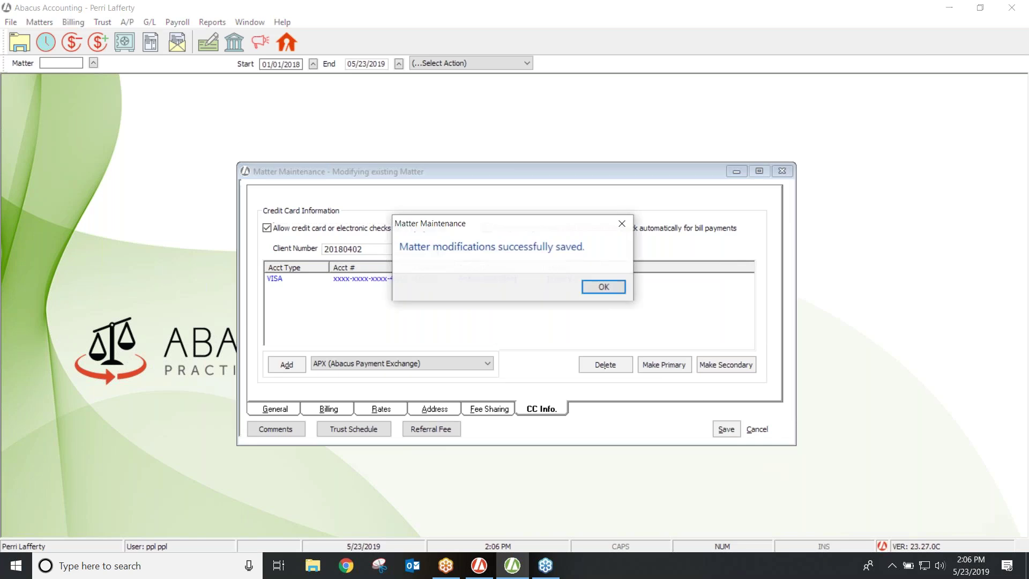
left_click(594, 288)
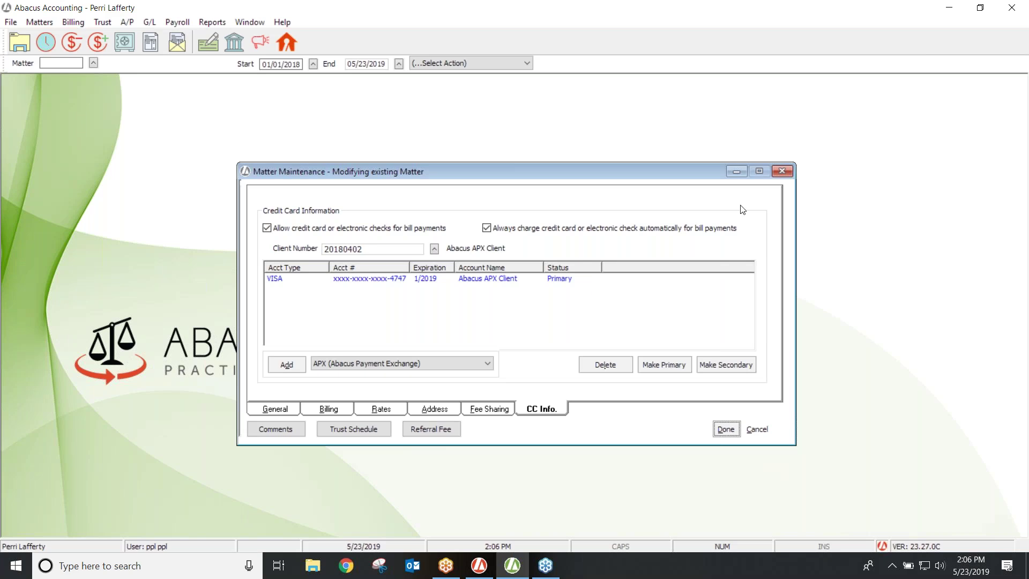
left_click(783, 171)
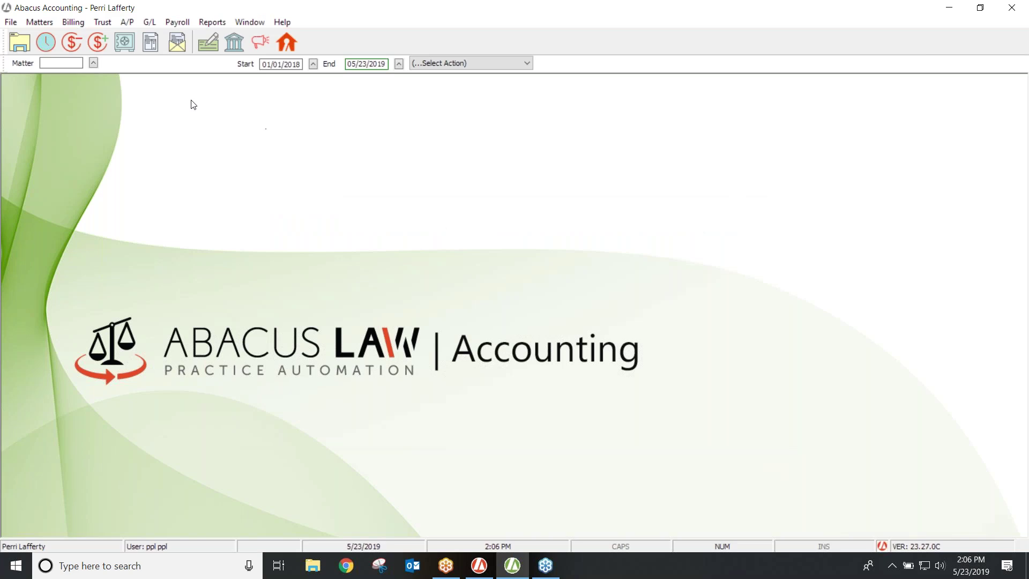
Step: Start adding a new trust deposit to the trust deposits list
left_click(103, 22)
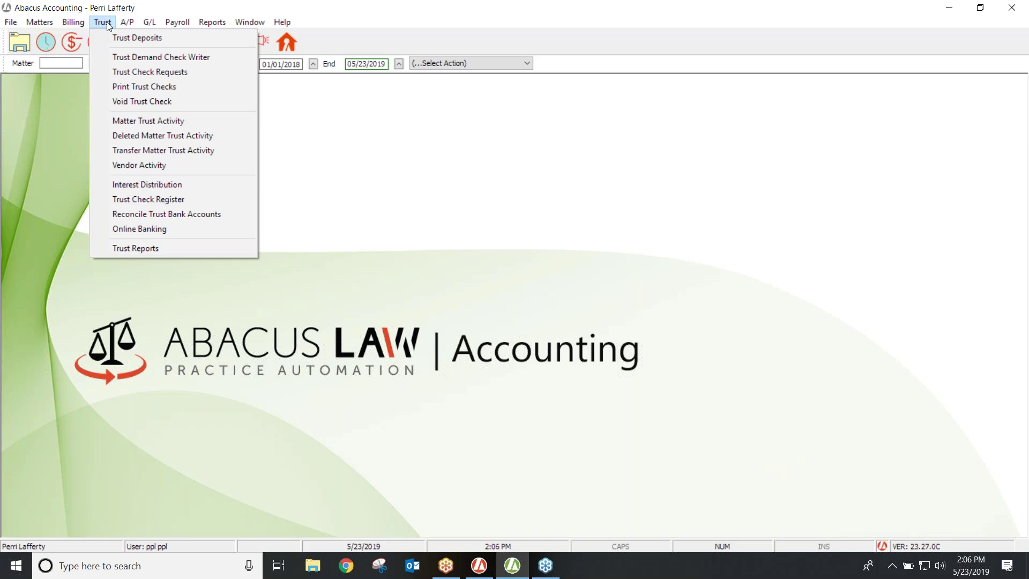
left_click(117, 37)
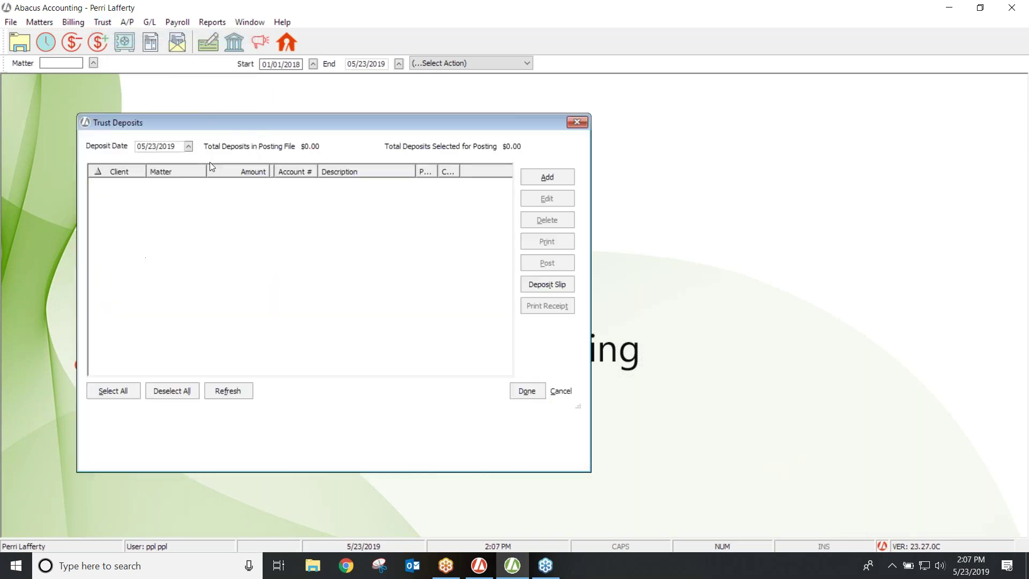
left_click(546, 177)
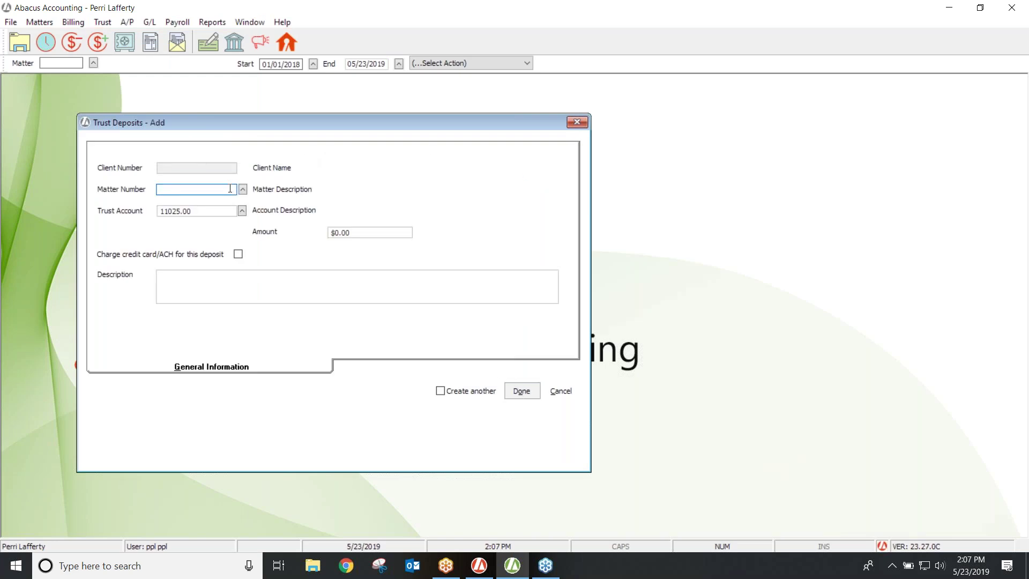
type("15184")
key("Tab")
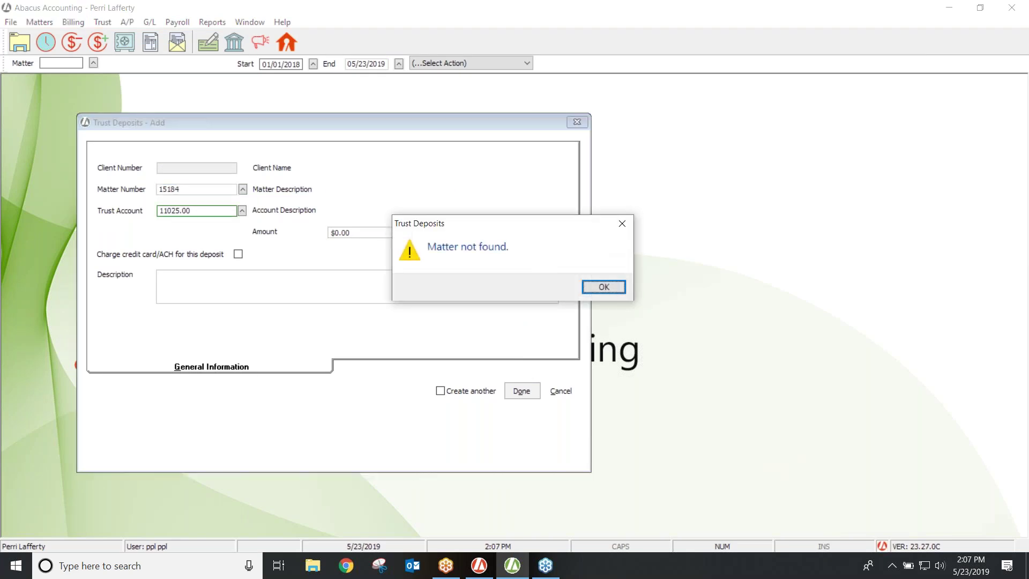
left_click(590, 287)
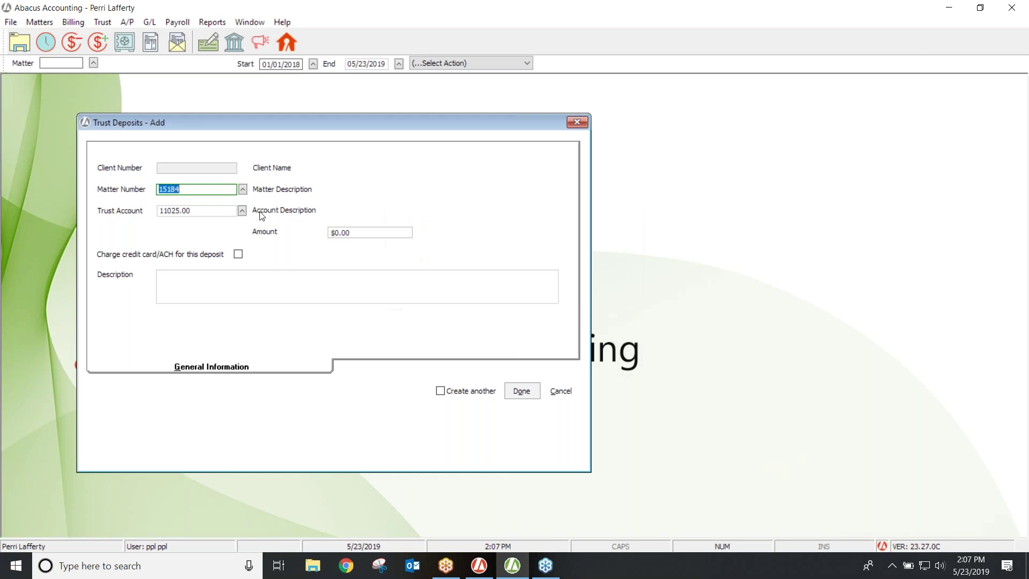
left_click(243, 189)
left_click(590, 287)
key("BackSpace")
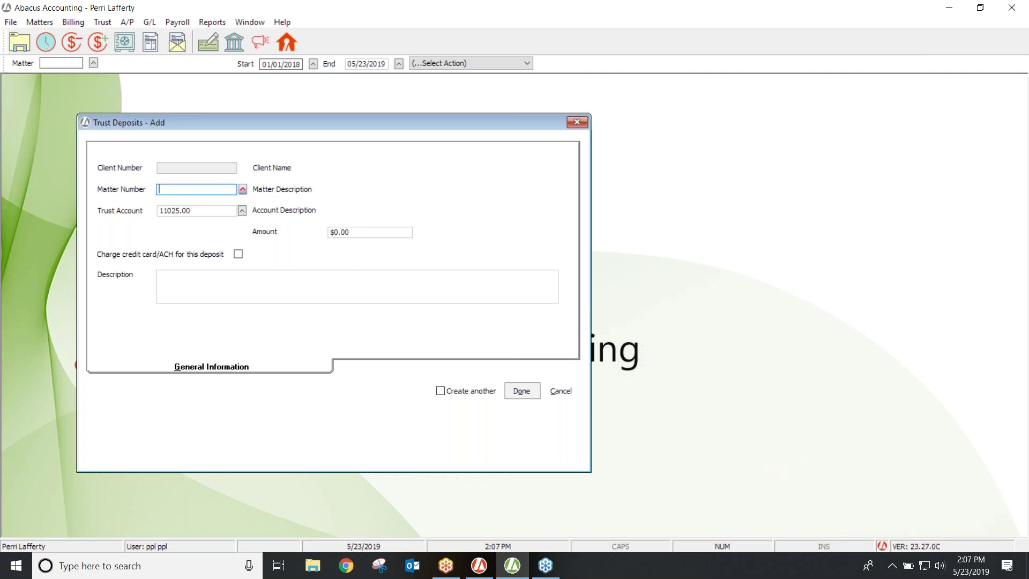
Step: Look up "abacus" among the matters and assign "Abacus APX Client - General Matter" to the trust deposit
left_click(242, 189)
type("abacus")
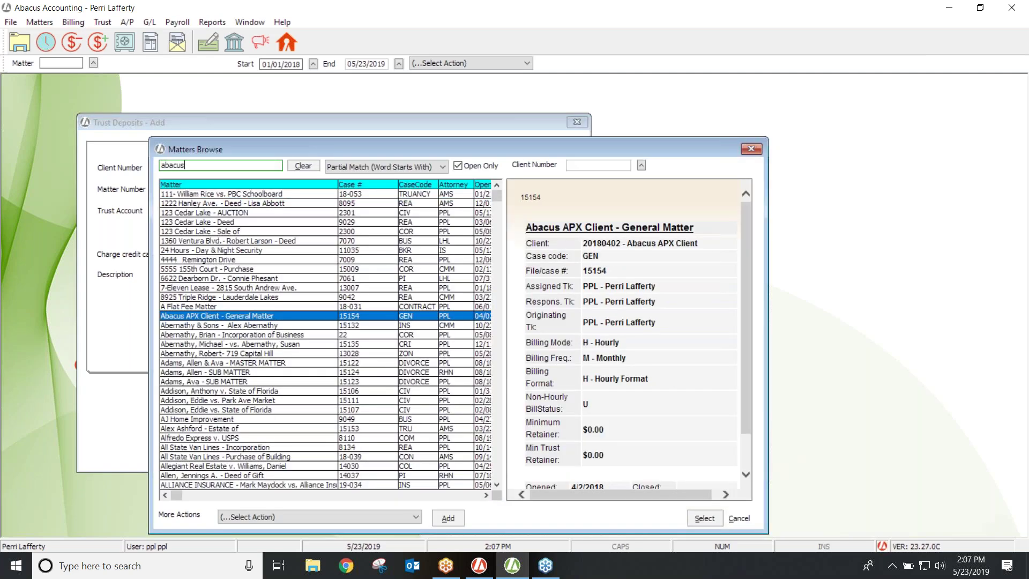
key("Return")
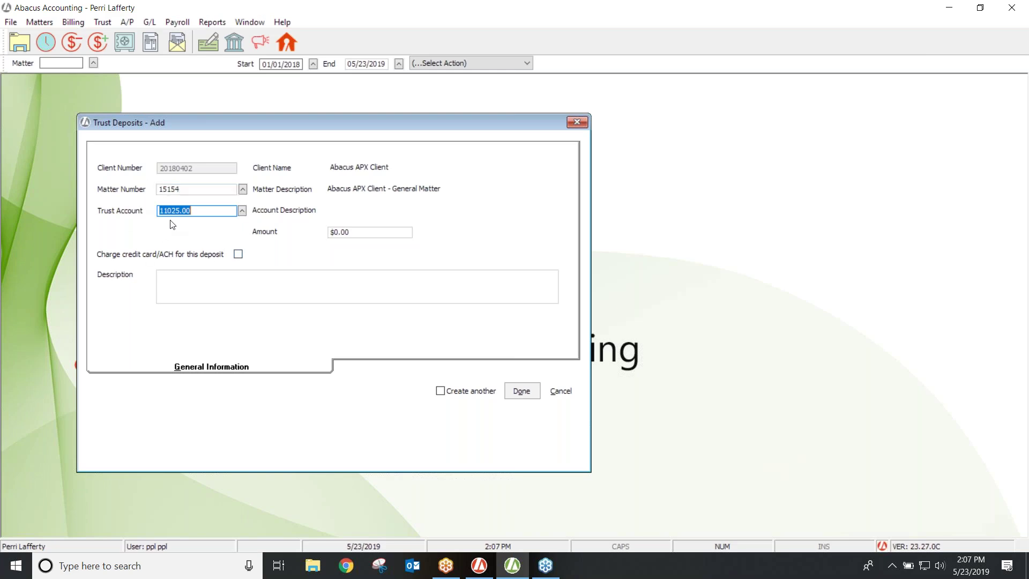
Step: Set the deposit amount to $500.00, charged to credit card/ACH, describe it as "Paid by CC" and save the entry
left_click(370, 232)
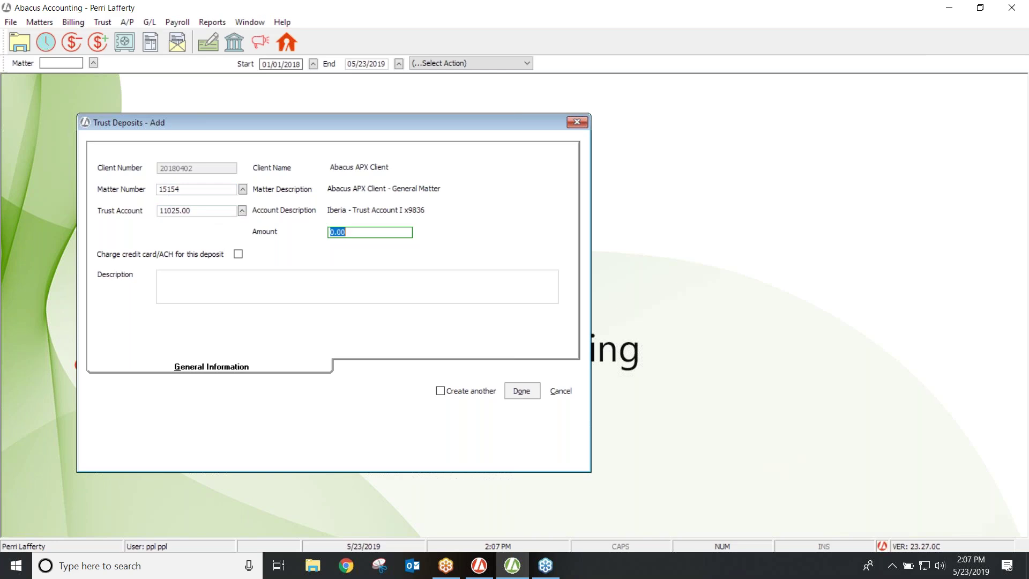
type("500.00")
key("Tab")
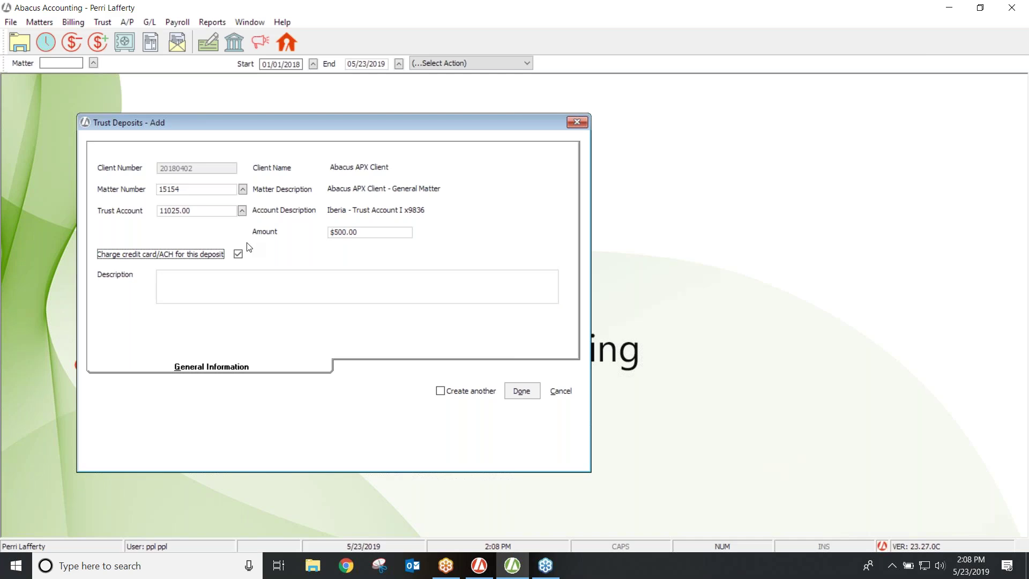
left_click(226, 287)
type("Pa")
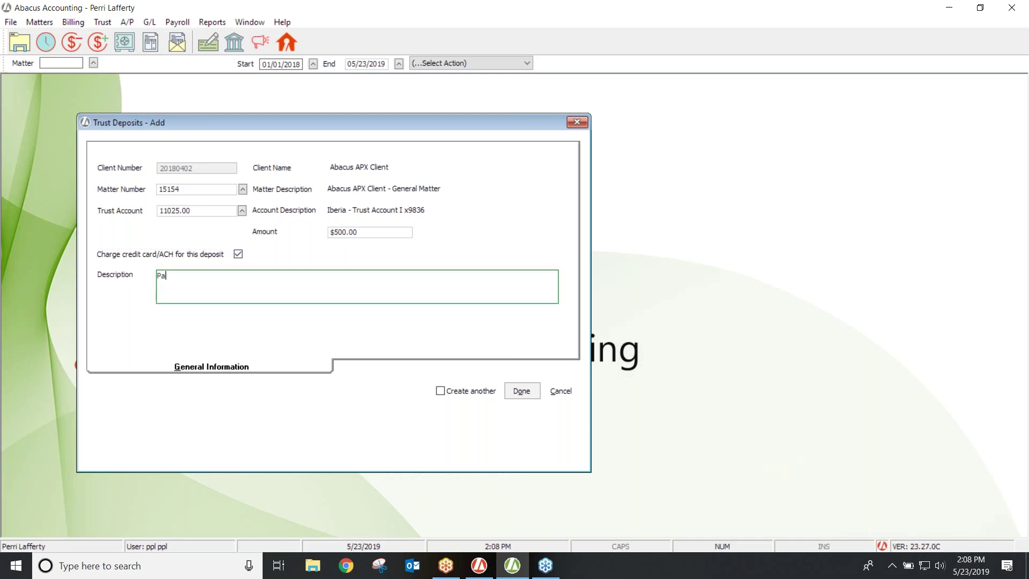
type("id by CC")
left_click(522, 392)
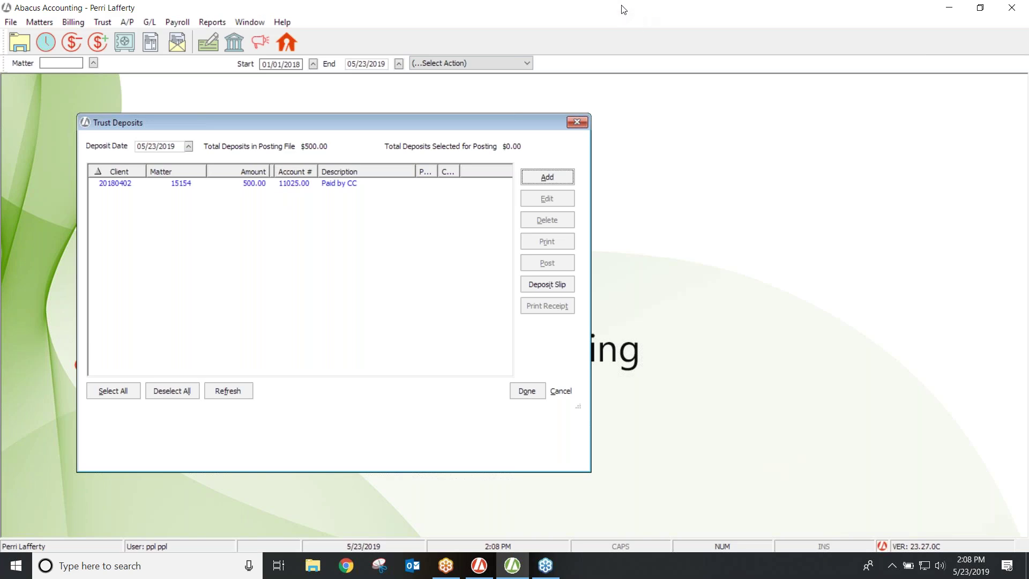
Step: Try to post the $500.00 "Paid by CC" trust deposit, accepting the deposit date, and close the trust deposits list
left_click(383, 62)
left_click(264, 185)
left_click(542, 263)
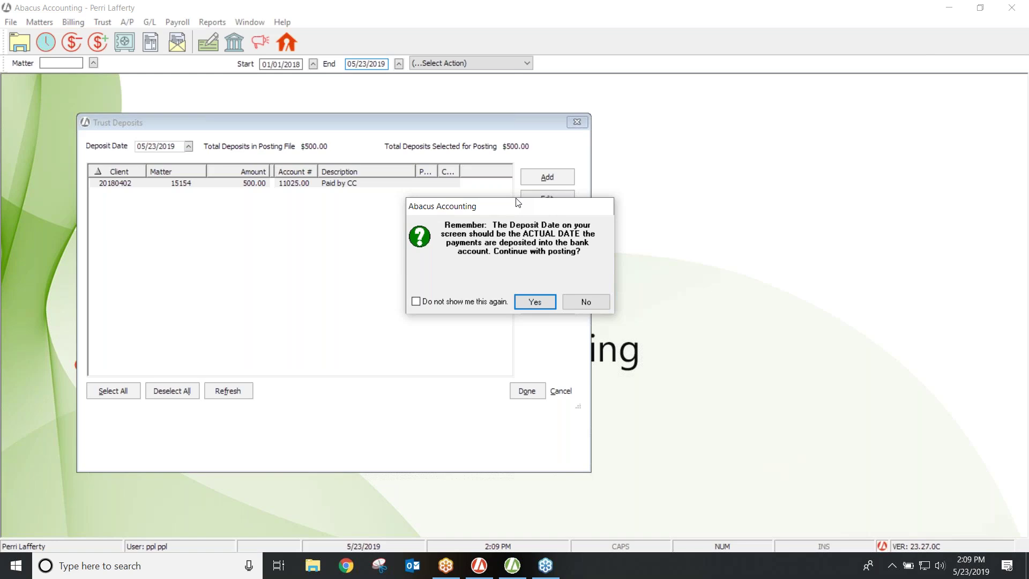
left_click(524, 302)
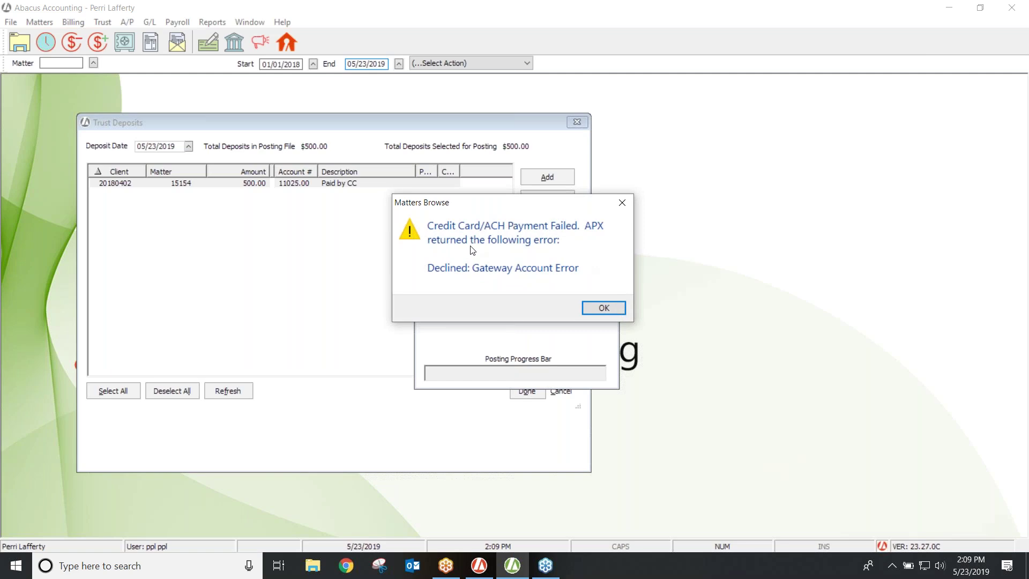
left_click(603, 308)
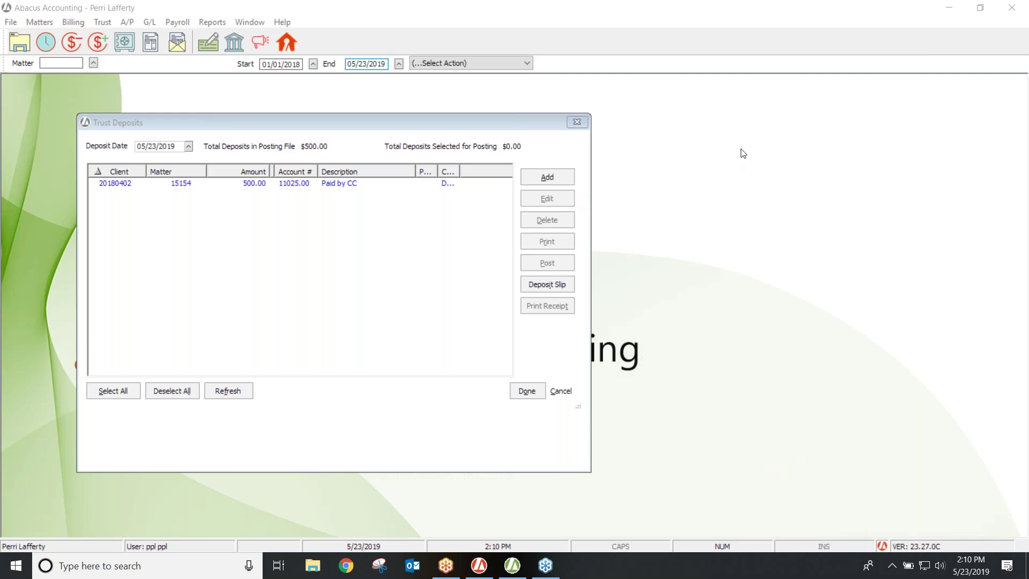
left_click(578, 123)
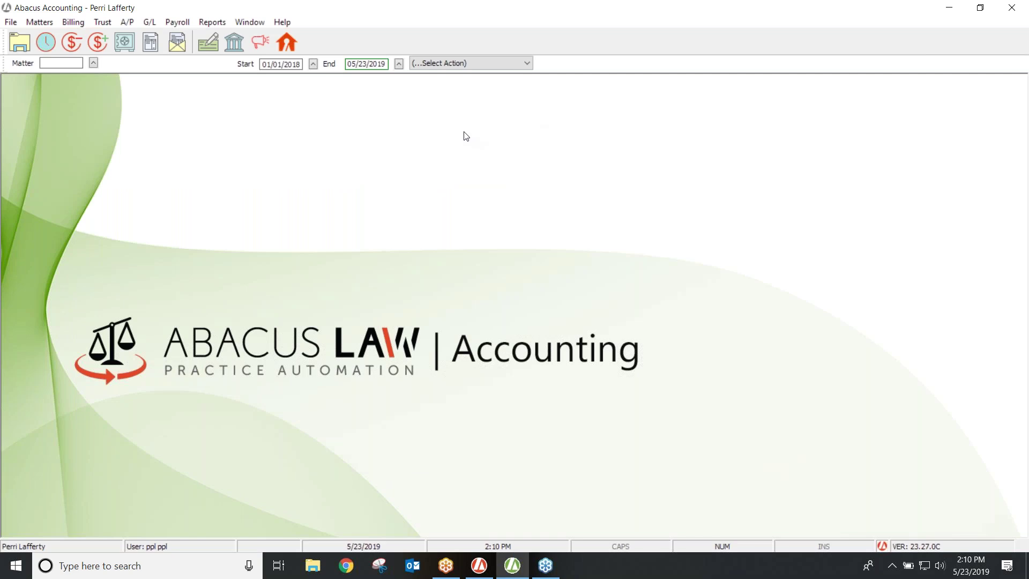
left_click(73, 23)
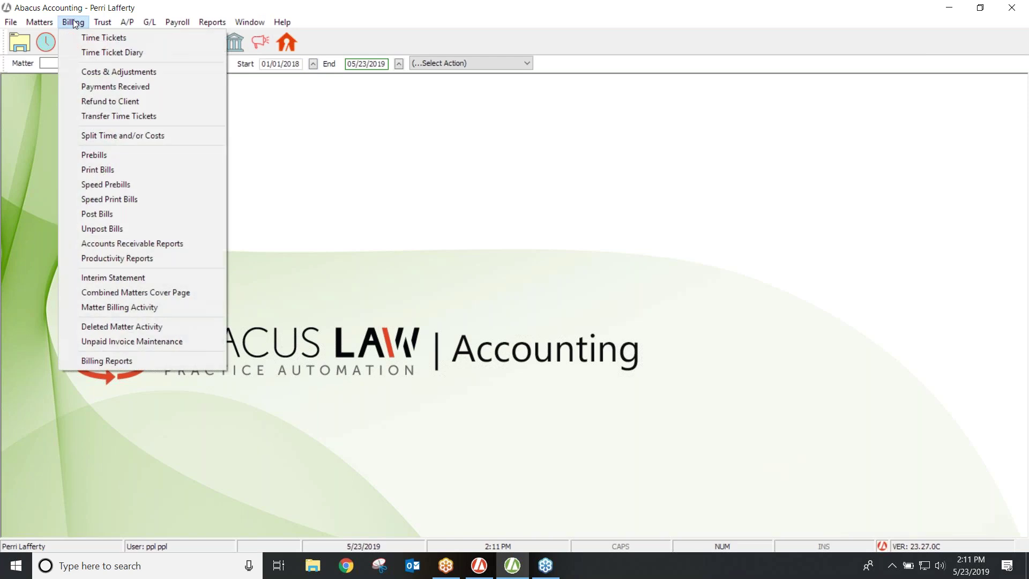
left_click(85, 78)
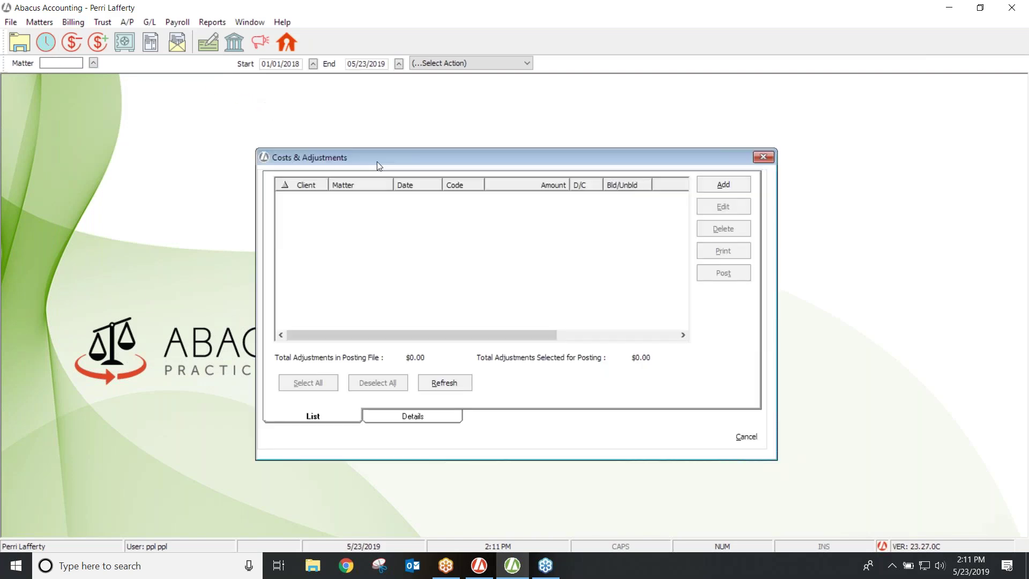
left_click(764, 157)
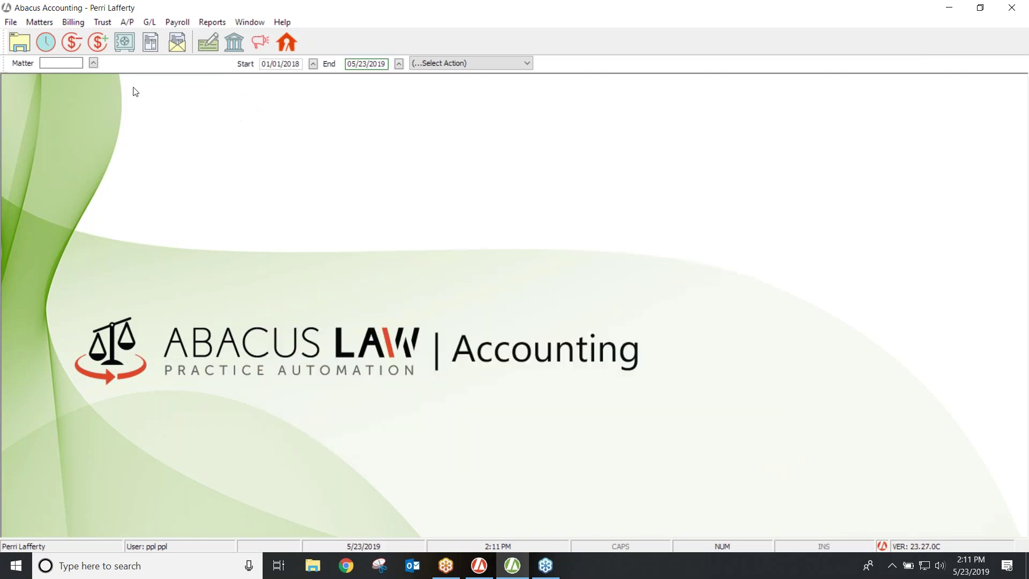
Step: Start a new client payment under Payments Received for the matter "Abacus APX Client - General Matter"
left_click(80, 24)
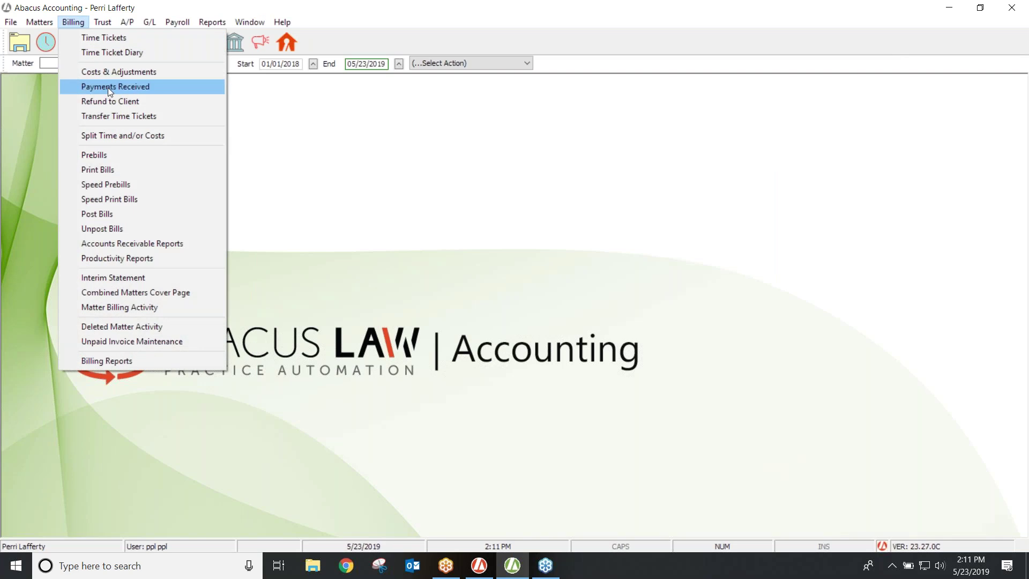
left_click(107, 88)
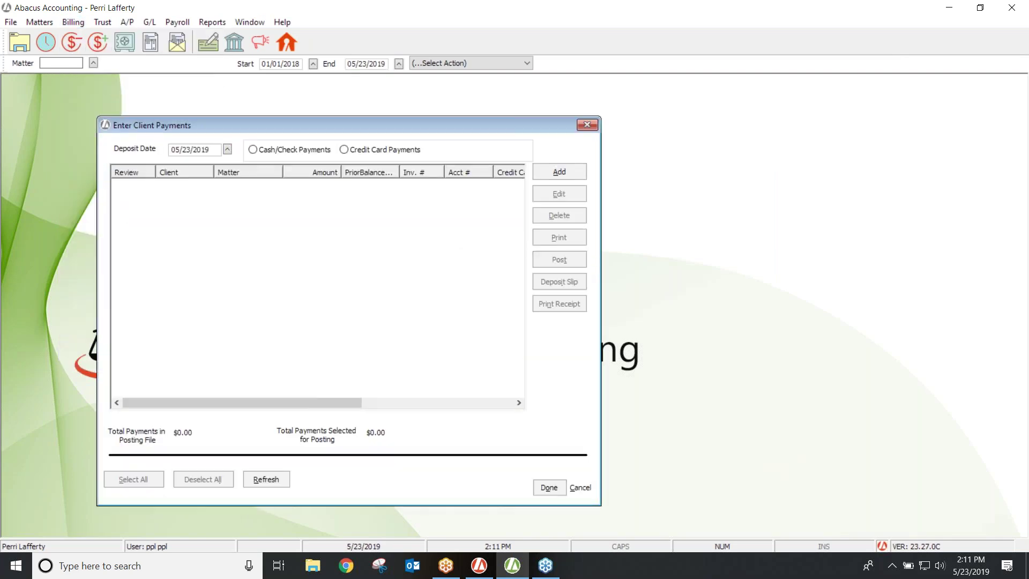
left_click(545, 172)
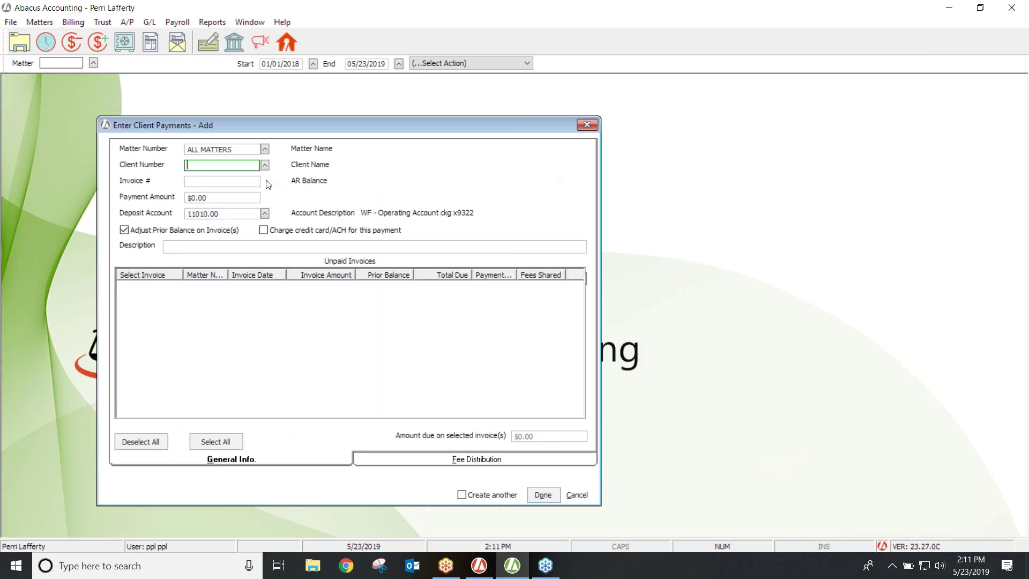
left_click(250, 148)
type("15154")
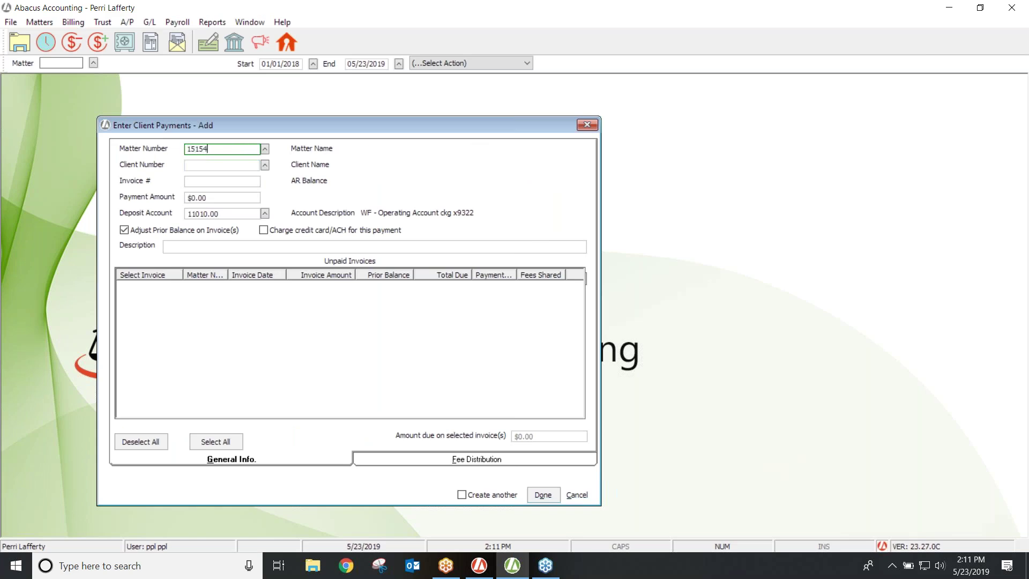
key("Tab")
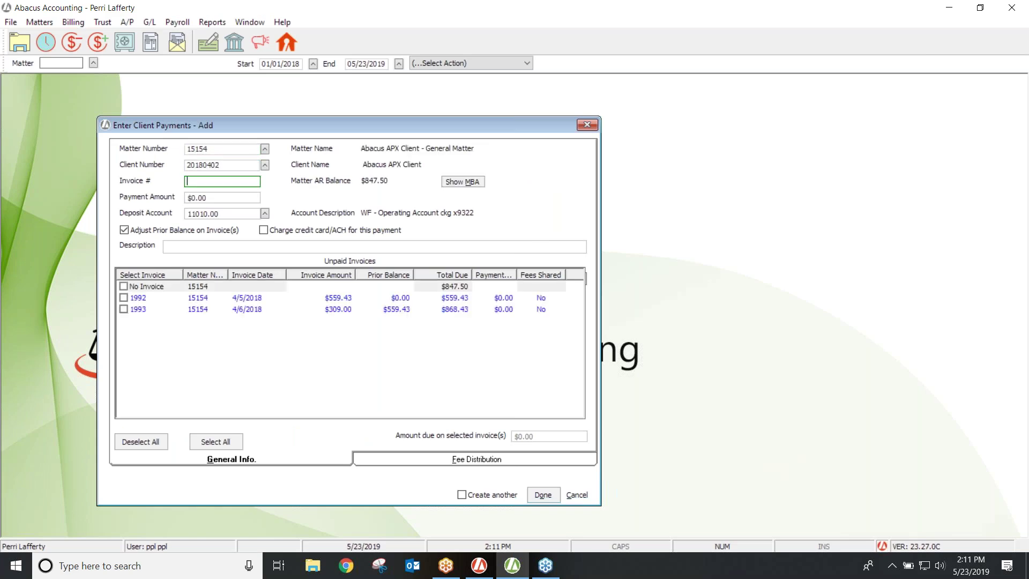
Step: Try to select the unpaid invoice dated 4/5/2018 for the payment
left_click(195, 165)
left_click(124, 298)
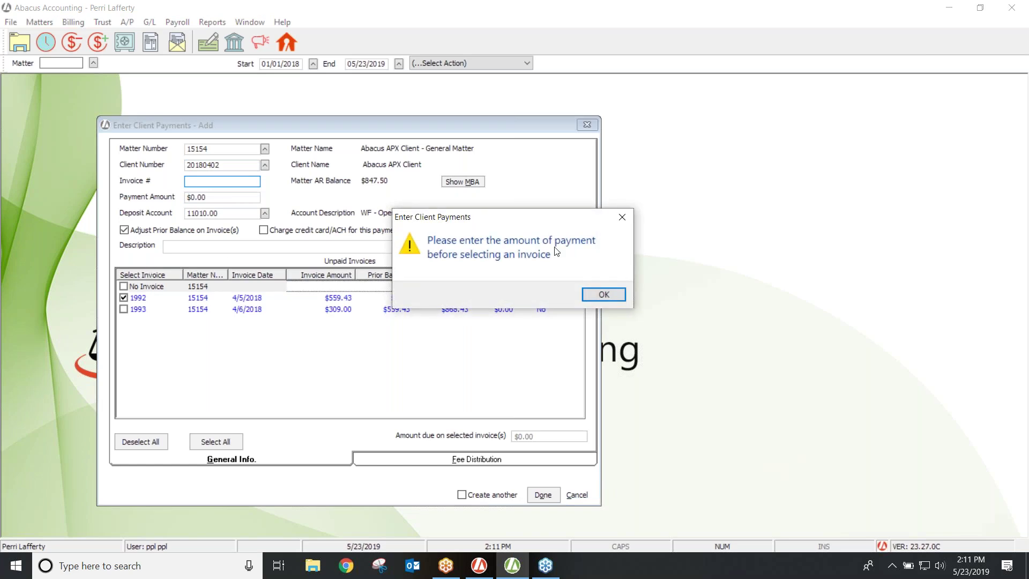
left_click(610, 295)
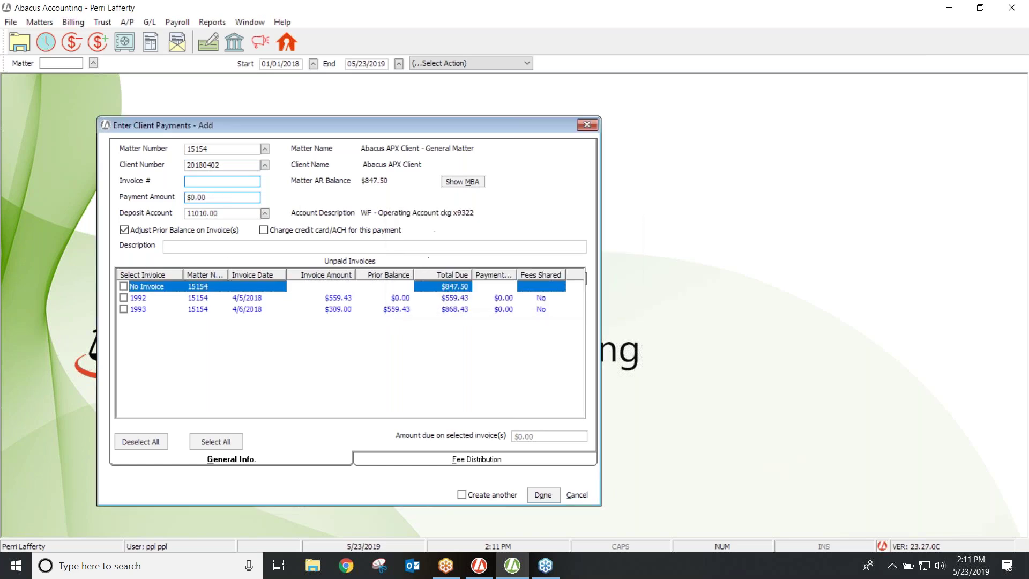
Step: Set the payment amount to $559.43 and have the payment charged to credit card/ACH
left_click(230, 196)
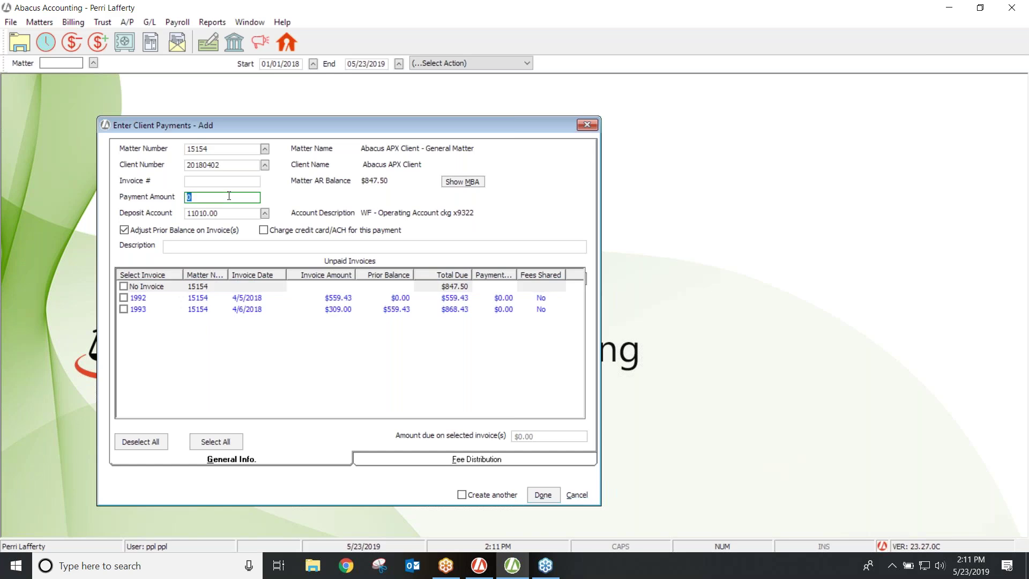
type("559.43")
left_click(222, 213)
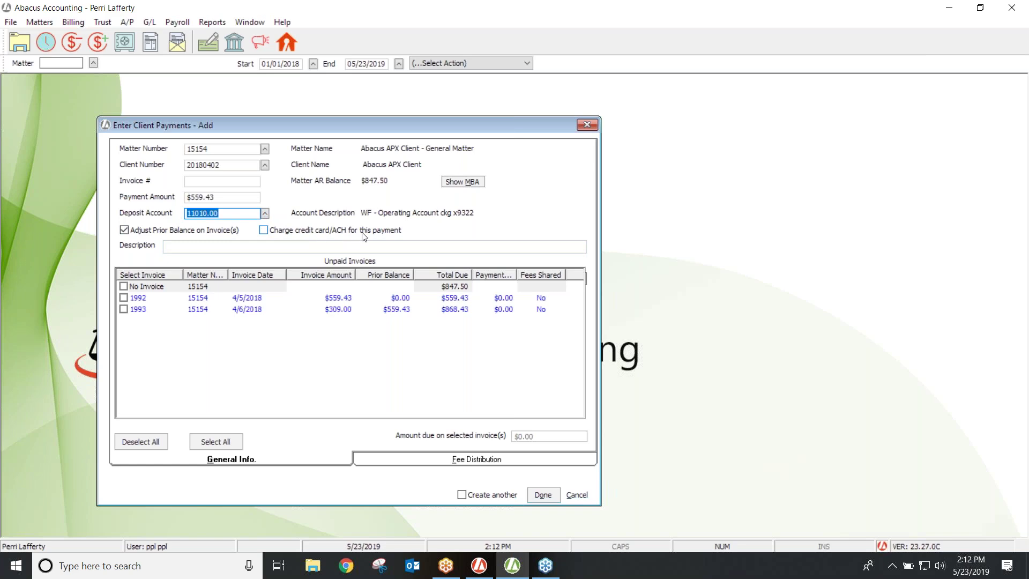
left_click(263, 230)
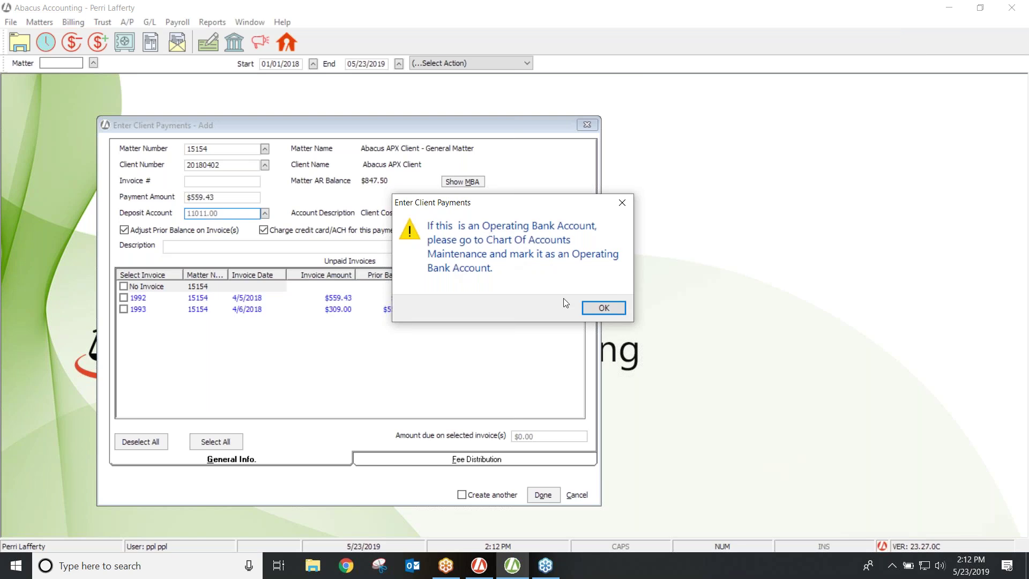
left_click(594, 309)
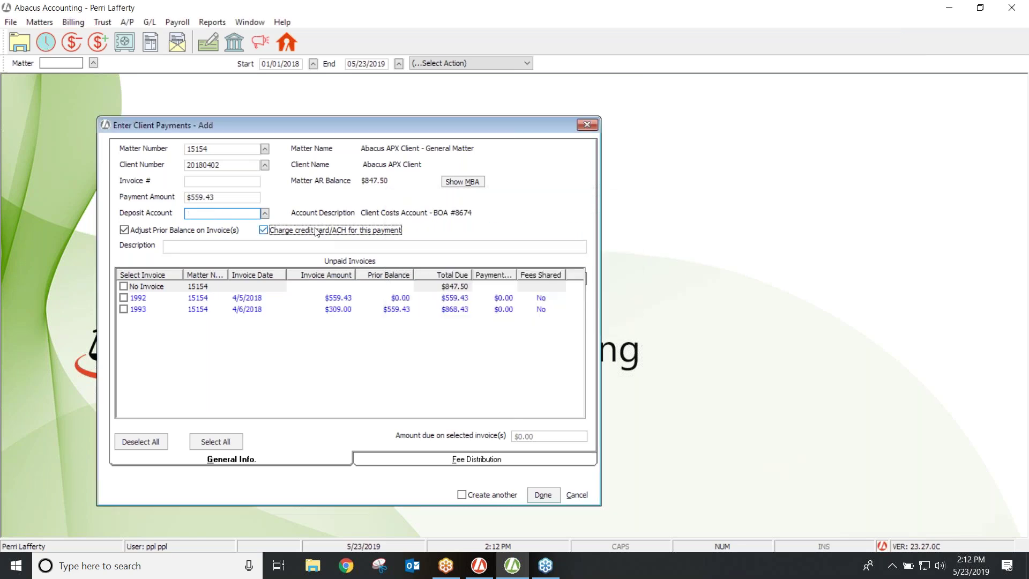
Step: Check the sub-account type of the WF operating account in the Chart of Accounts, and close the accounts list
left_click(11, 23)
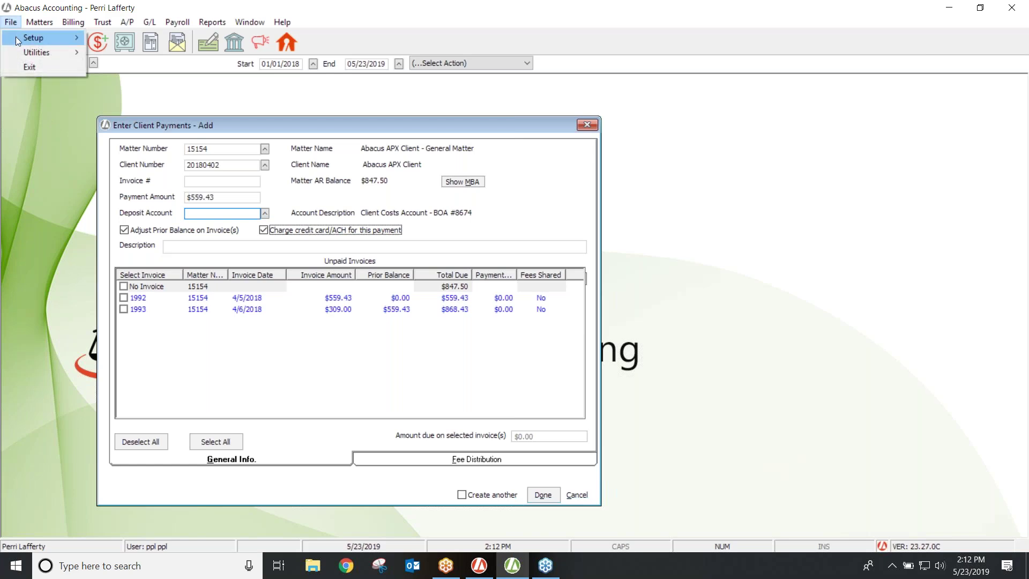
mouse_move(17, 37)
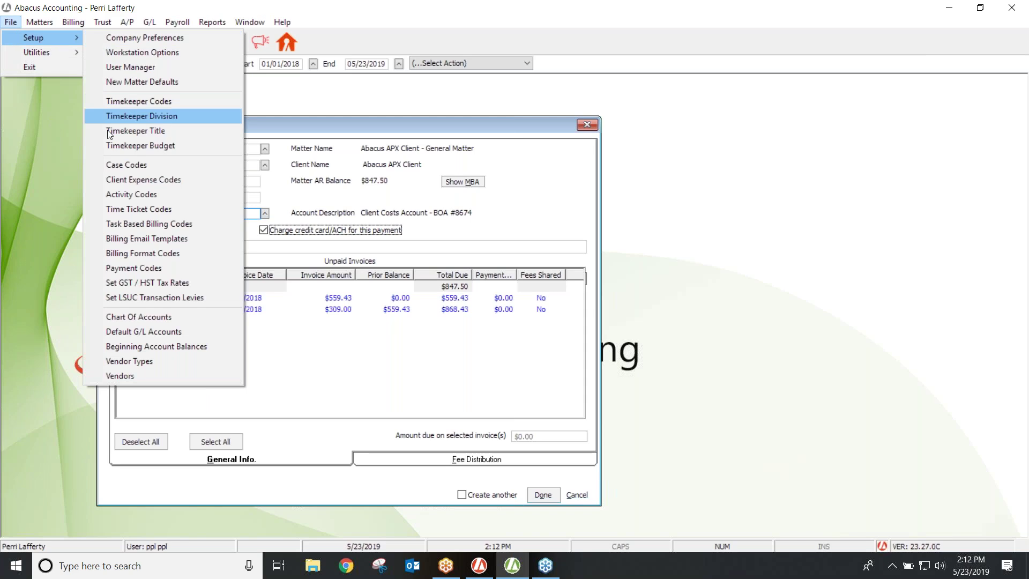
left_click(123, 318)
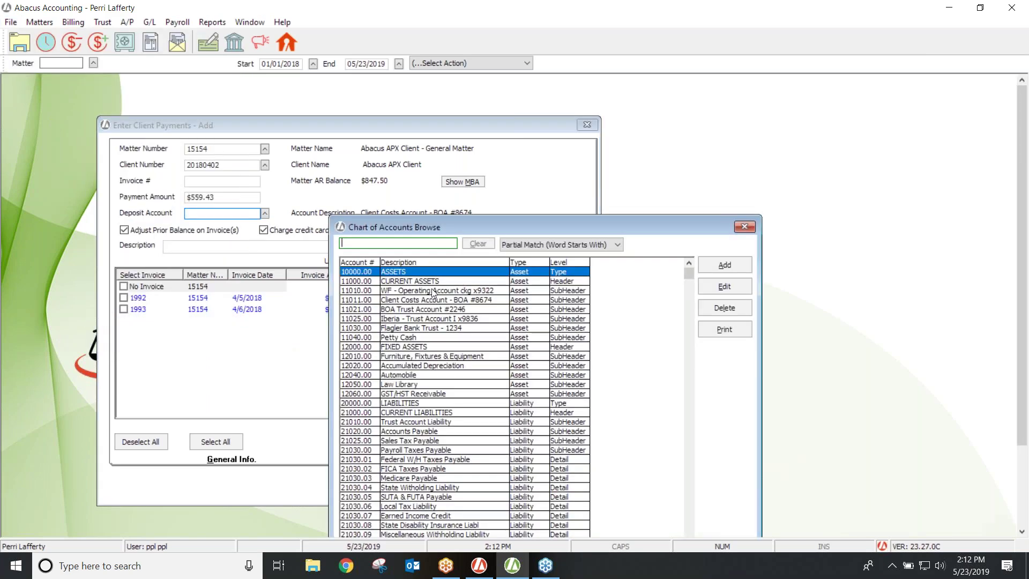
left_click(433, 291)
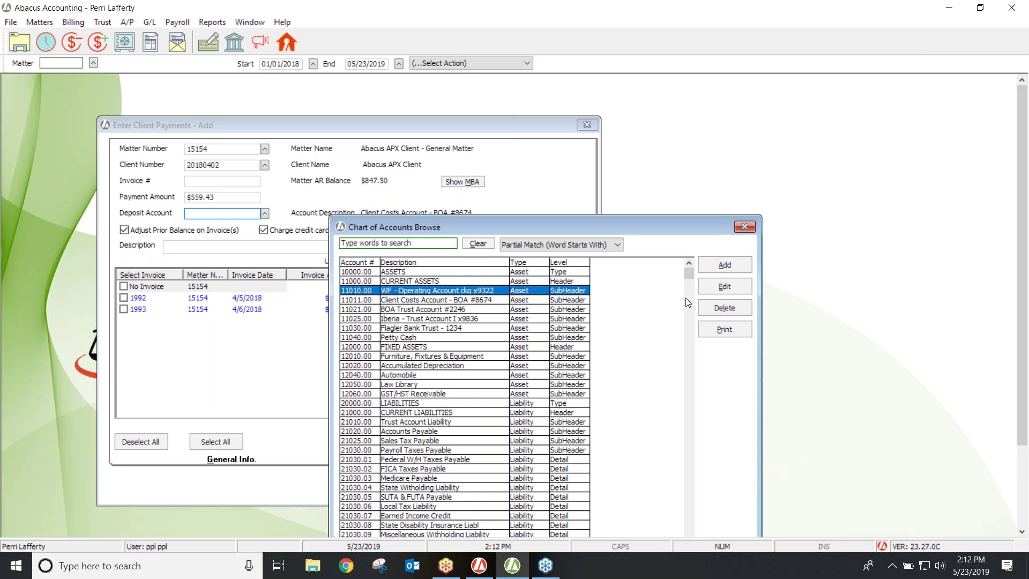
left_click(725, 287)
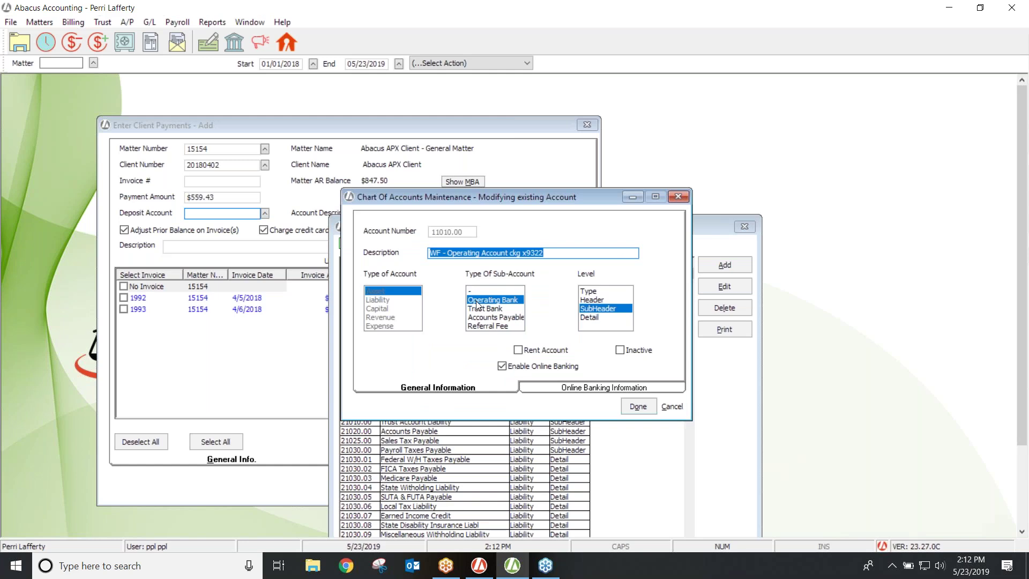
left_click(638, 407)
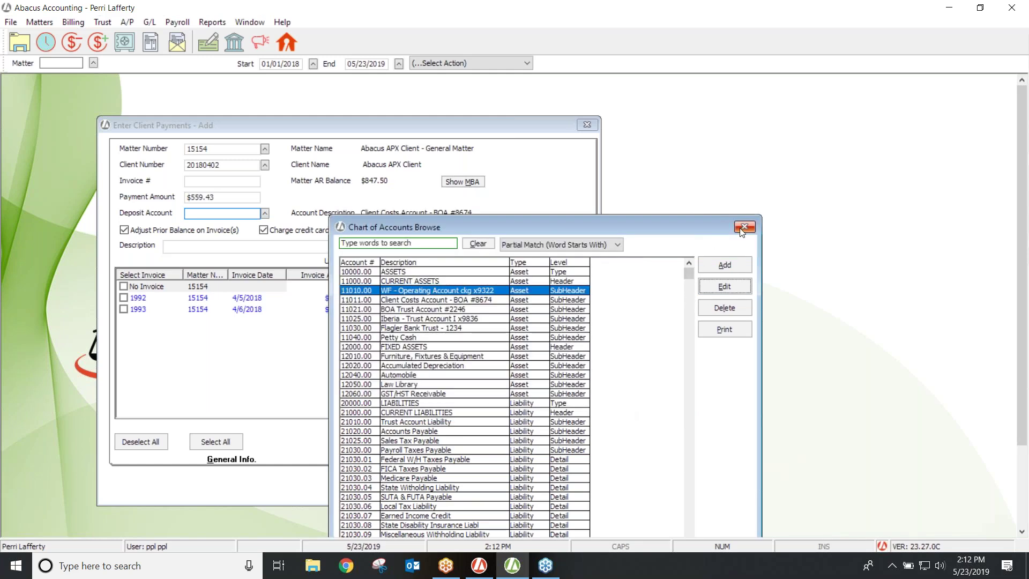
left_click(745, 226)
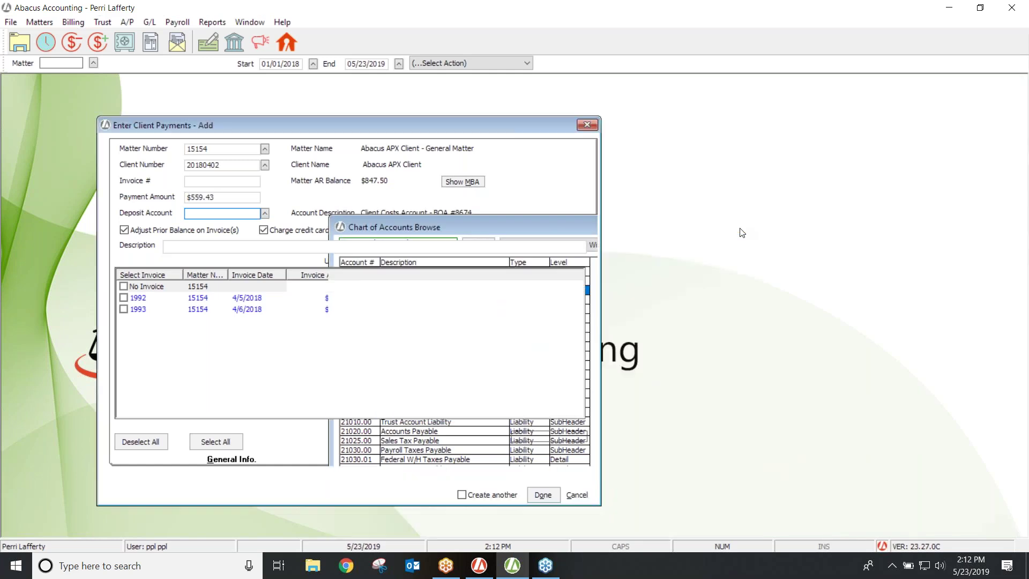
Step: Turn the credit card/ACH charge off and on again, and apply the payment to the invoice dated 4/5/2018
left_click(263, 230)
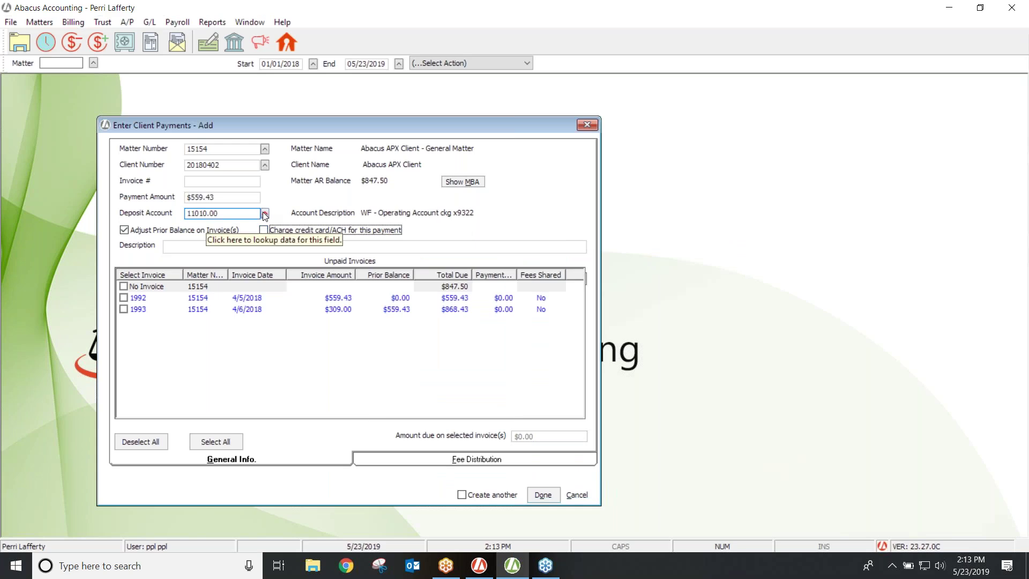
left_click(263, 231)
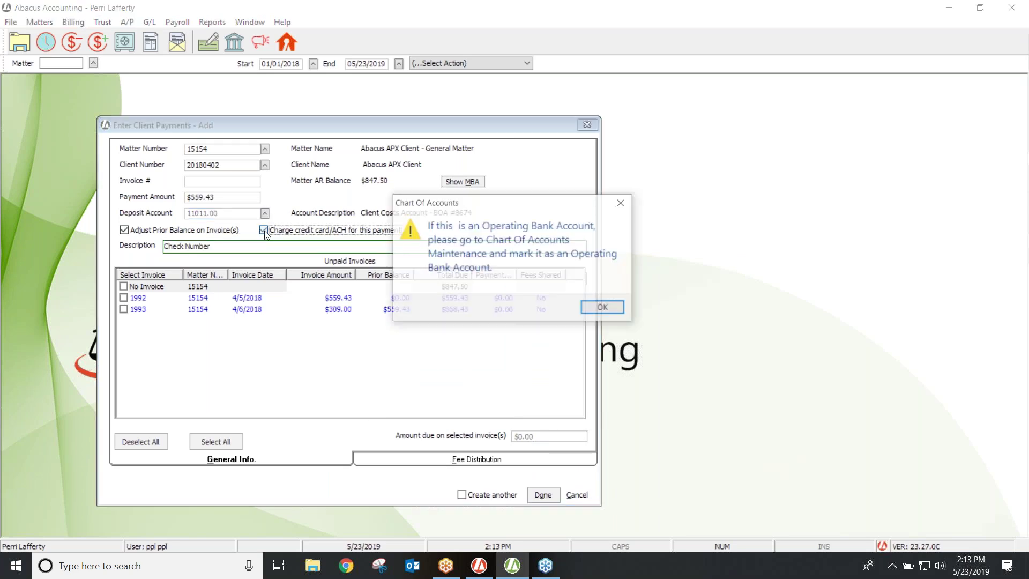
left_click(602, 307)
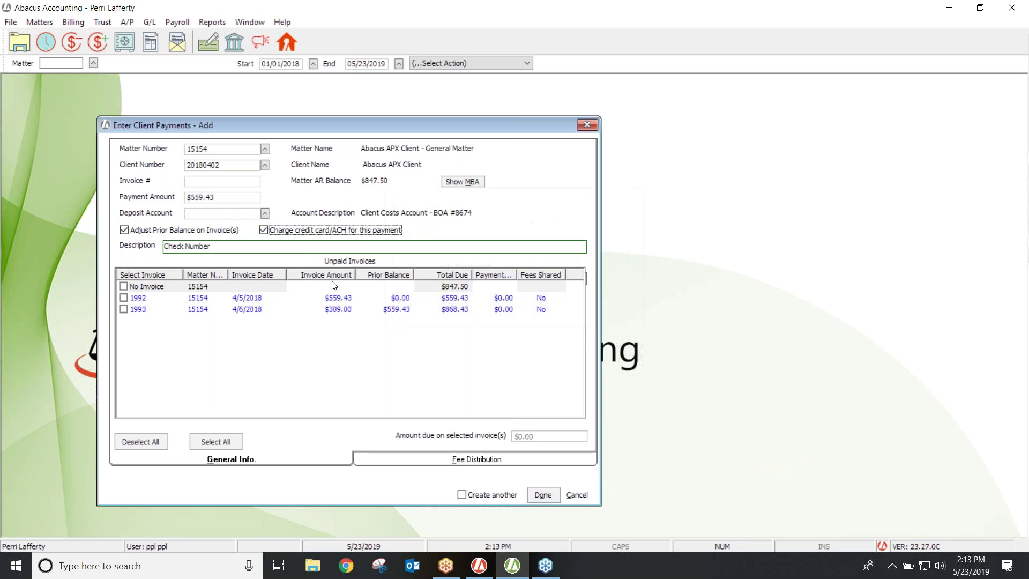
left_click(124, 298)
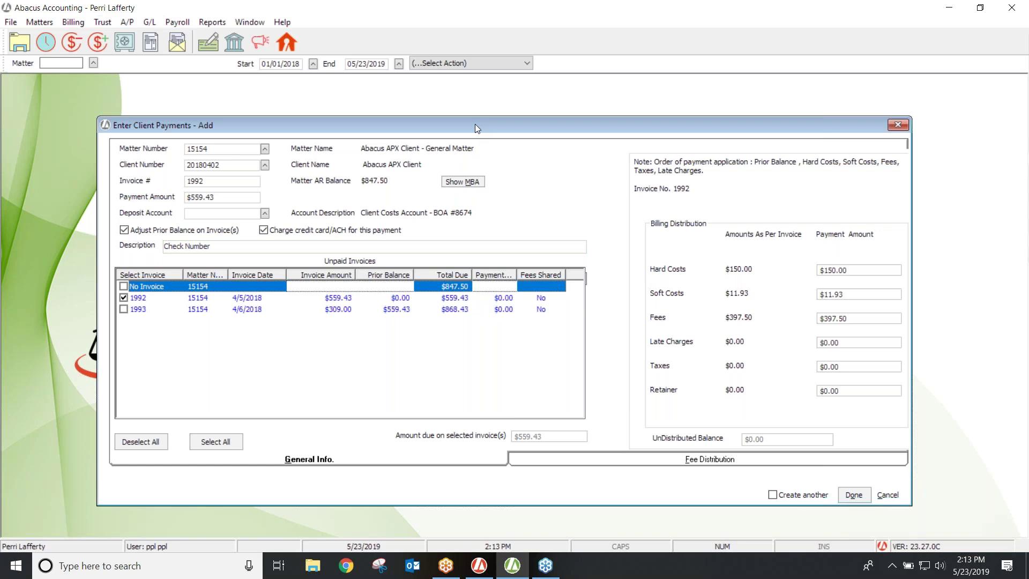
left_click_drag(471, 125, 374, 117)
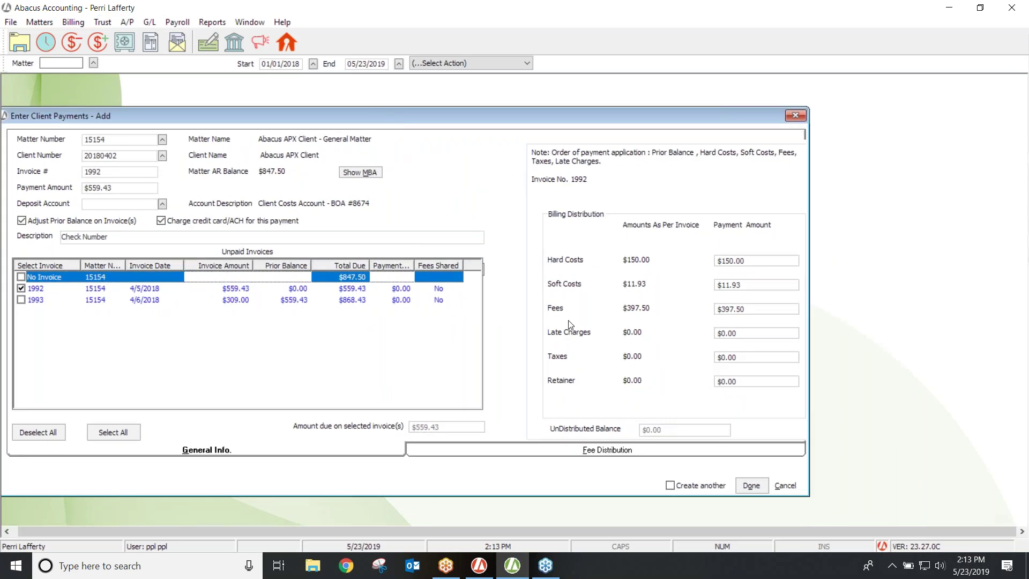
Step: Try to save the $559.43 client payment, discard it without saving changes, and close the client payments list
left_click(751, 487)
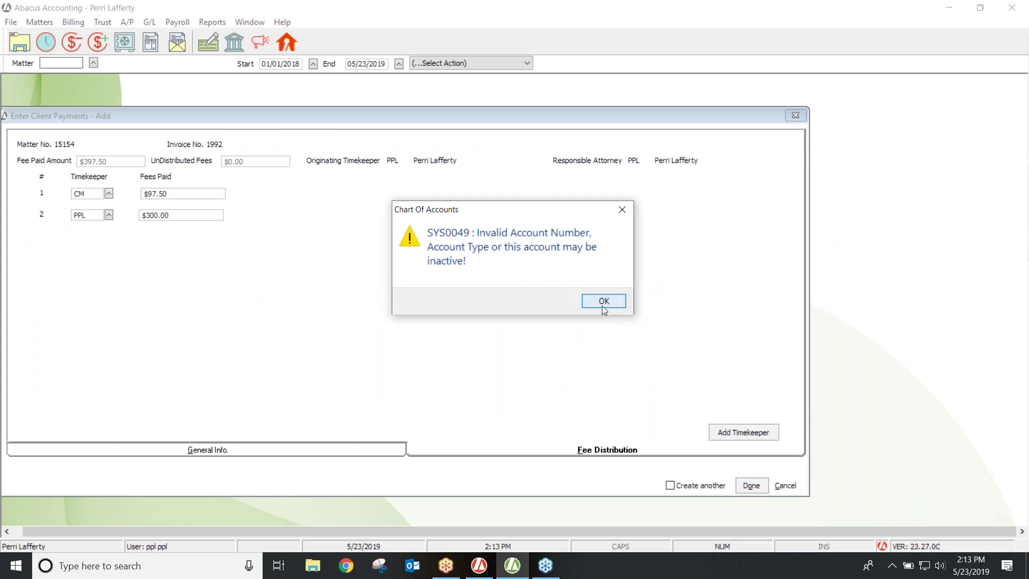
left_click(603, 303)
left_click(784, 486)
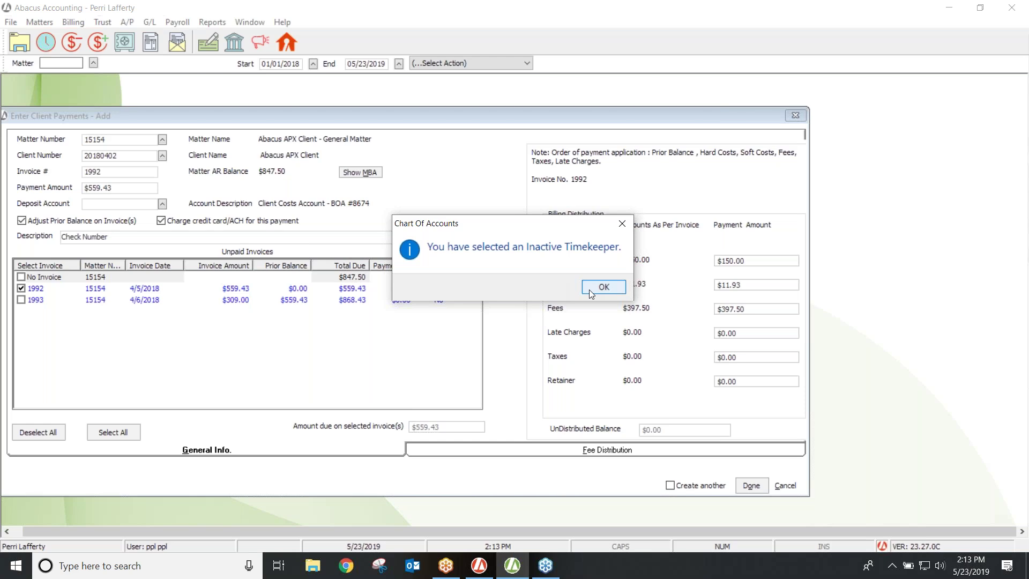
left_click(590, 289)
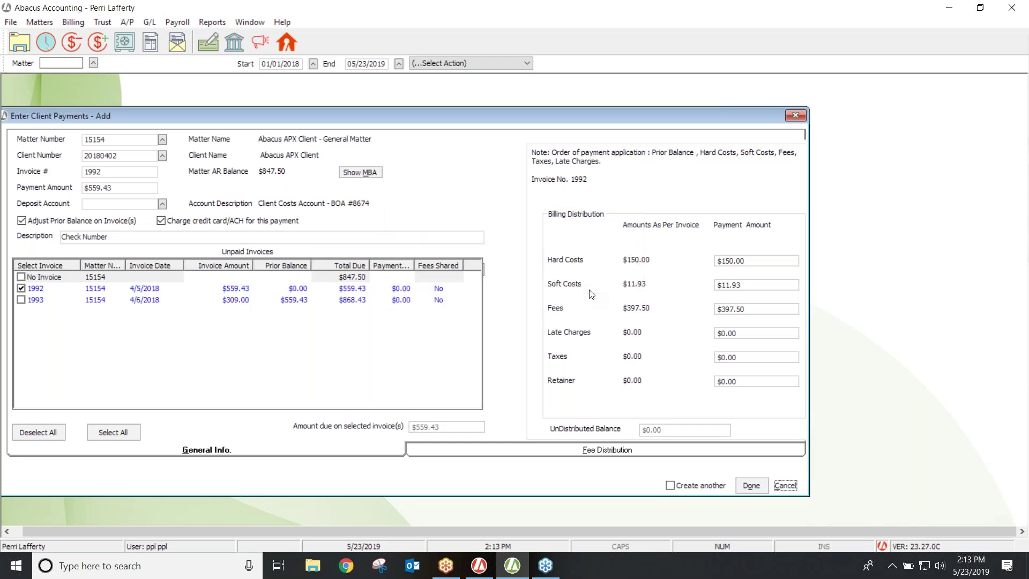
left_click(786, 486)
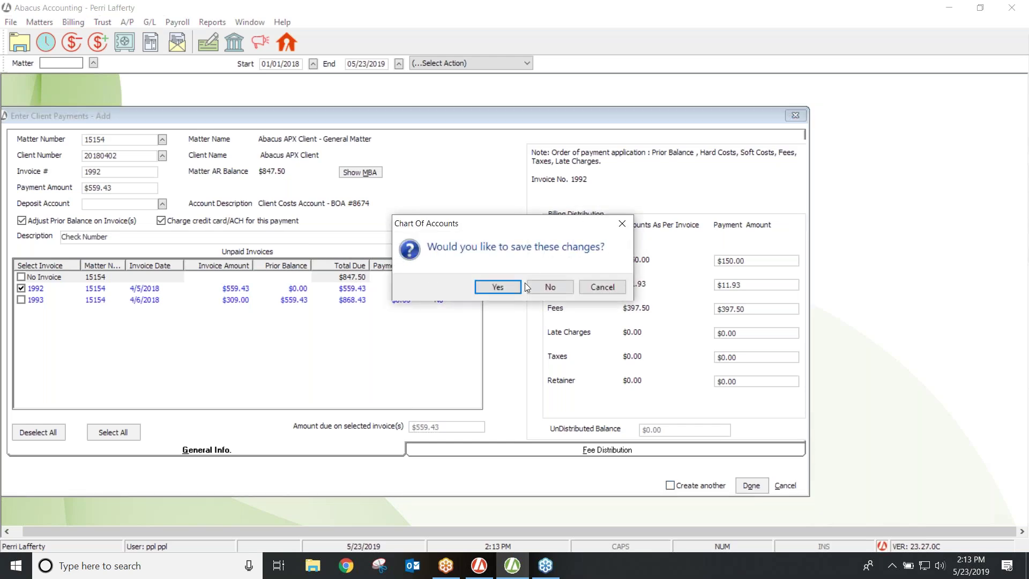
left_click(539, 287)
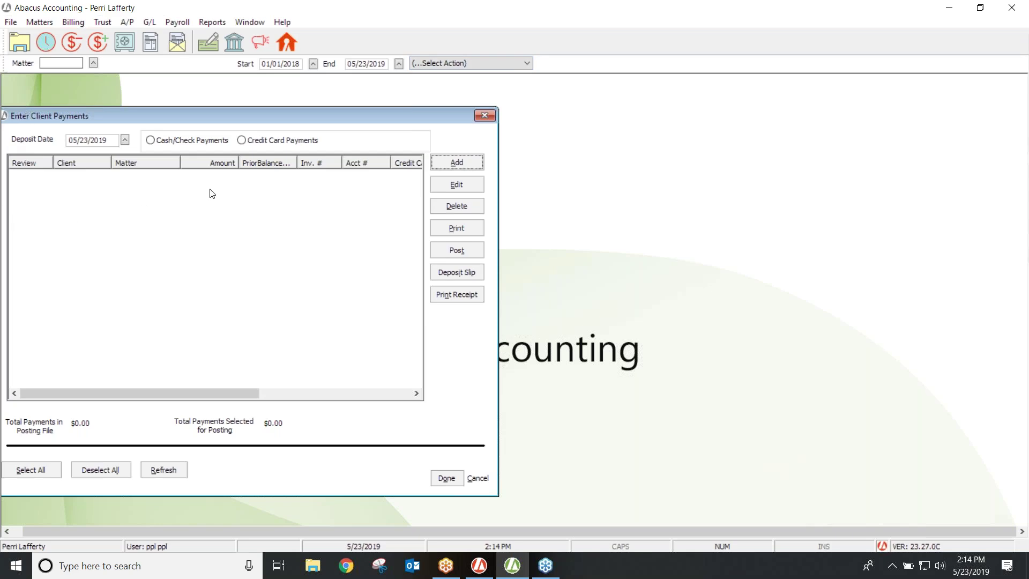
left_click(485, 115)
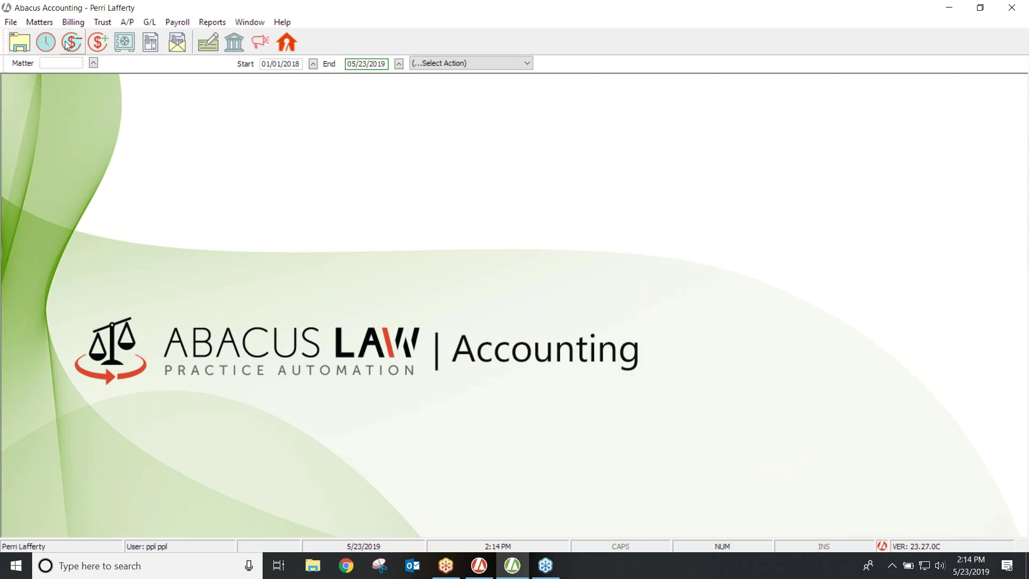
Step: Individually select matter 15154 (Abacus APX Client - General Matter) for bill printing and add it to the billing run
left_click(70, 24)
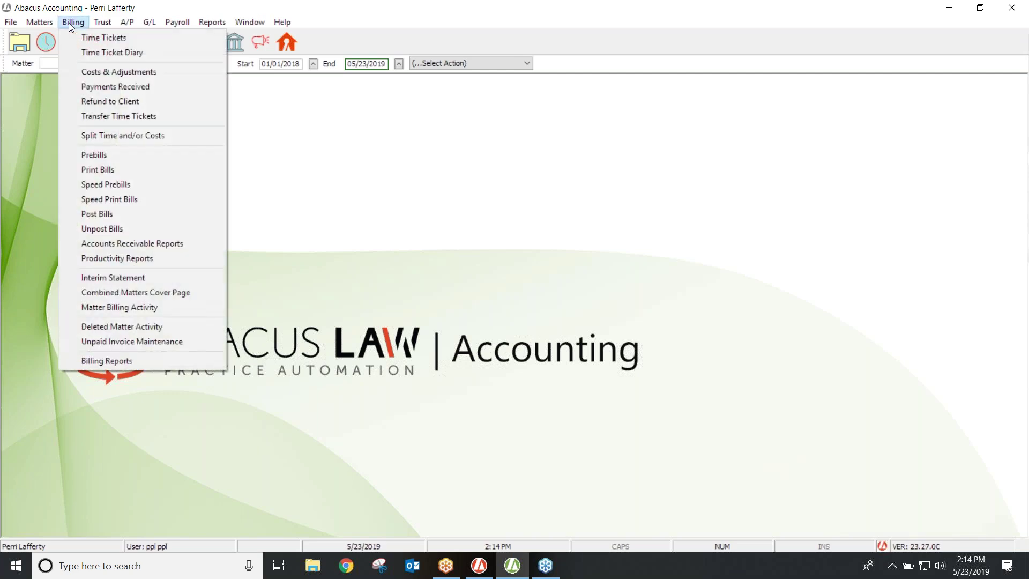
left_click(86, 171)
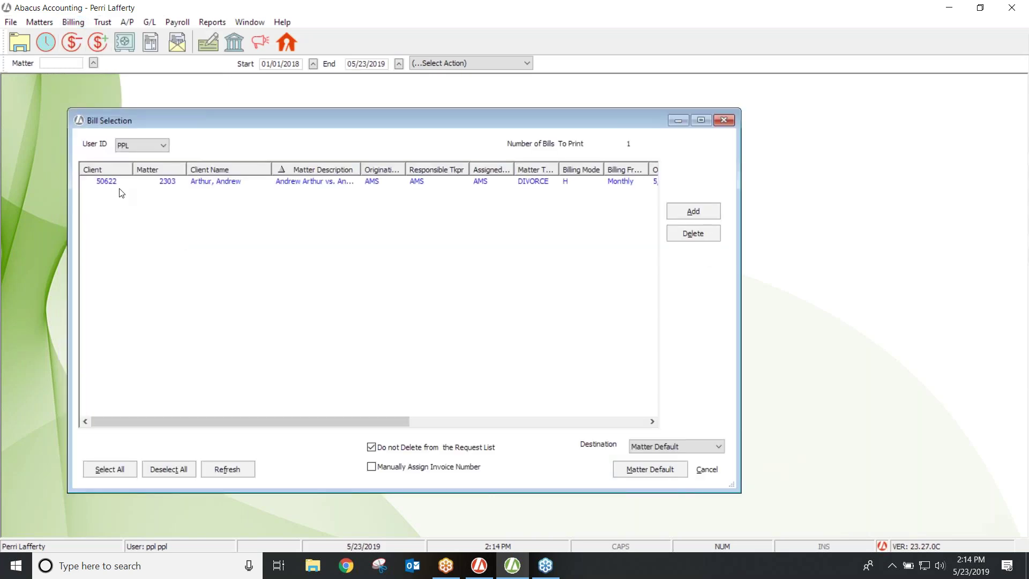
left_click(692, 211)
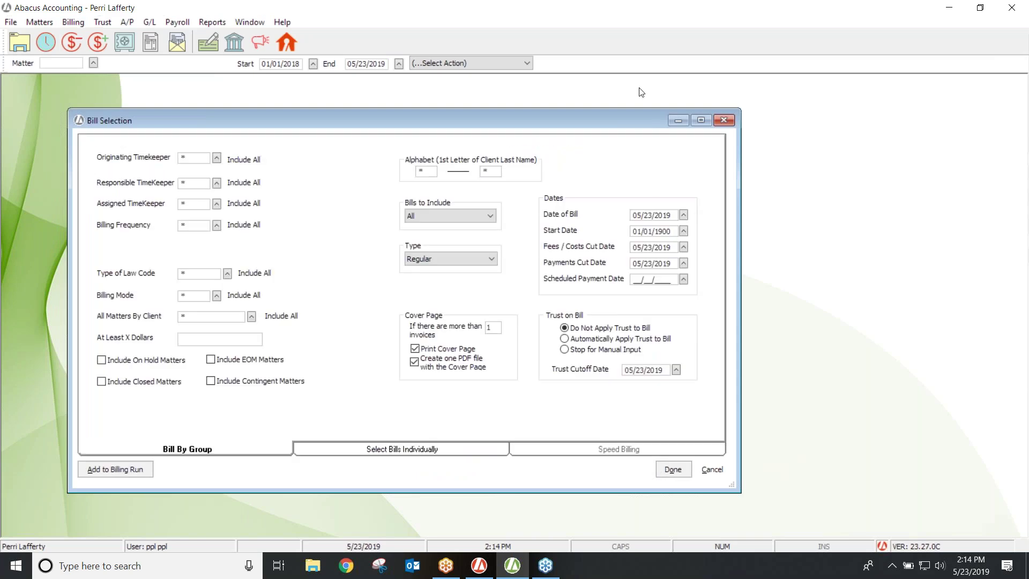
left_click(341, 451)
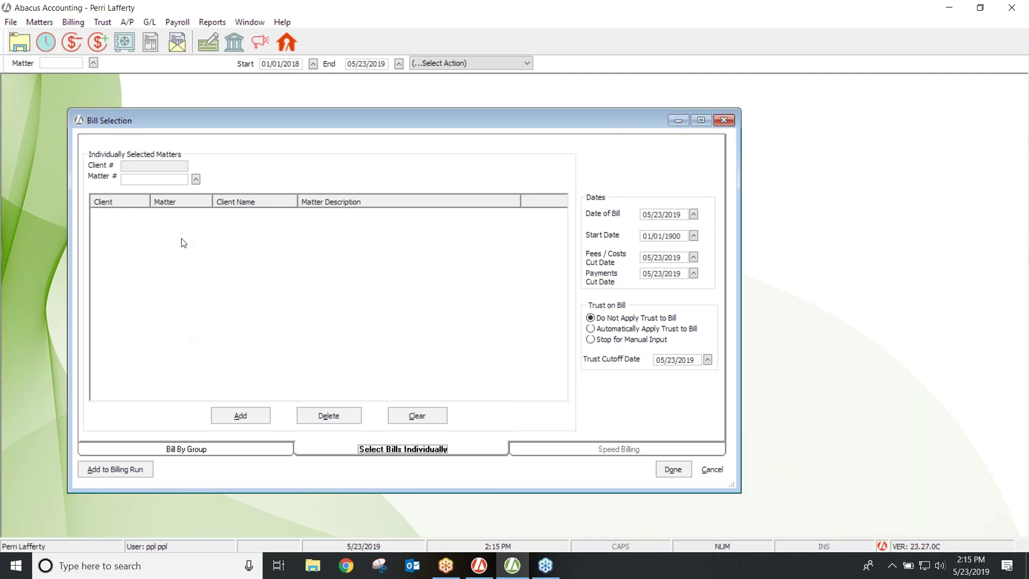
left_click(183, 179)
left_click(180, 180)
type("15154")
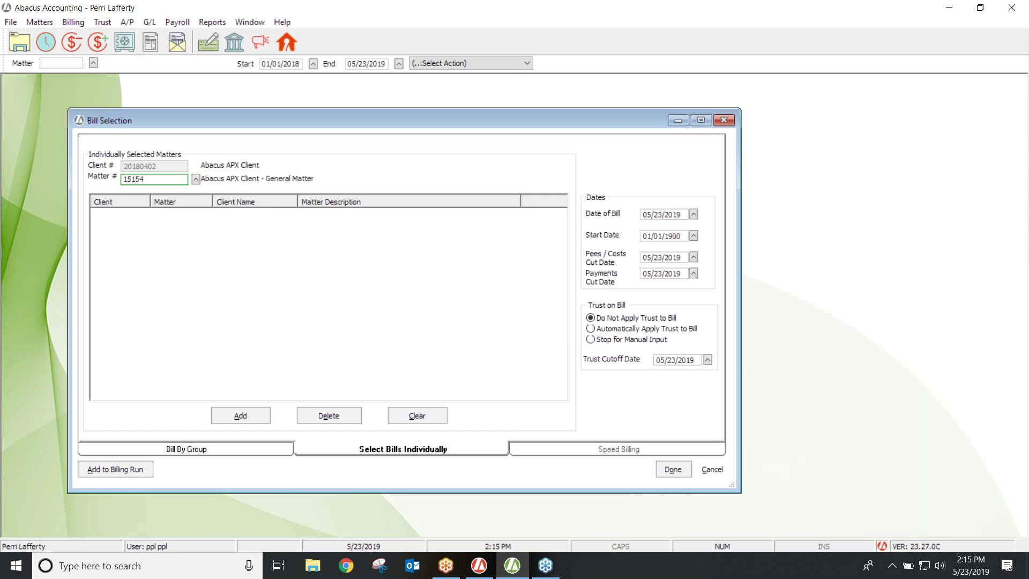
key("Return")
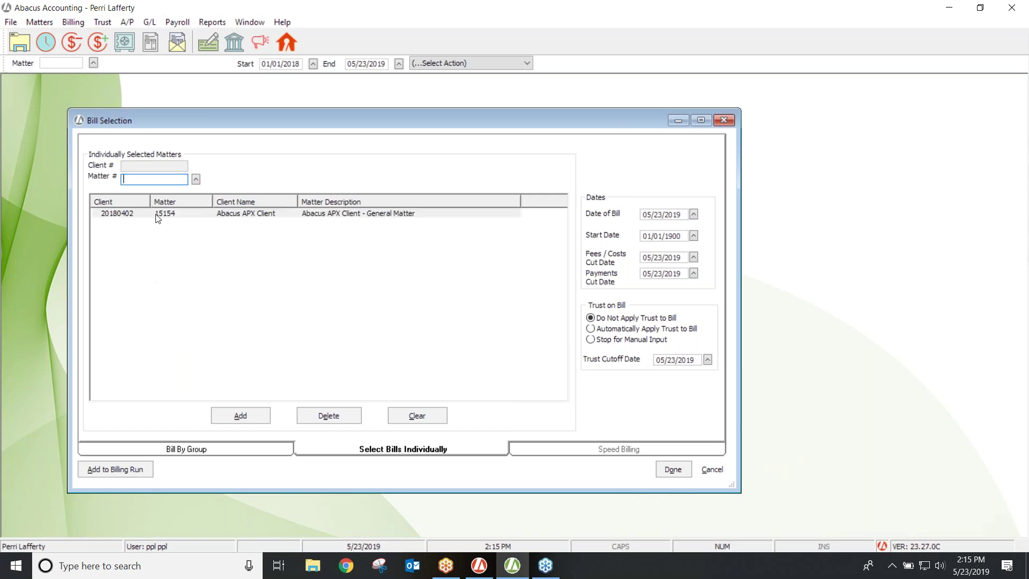
left_click(105, 464)
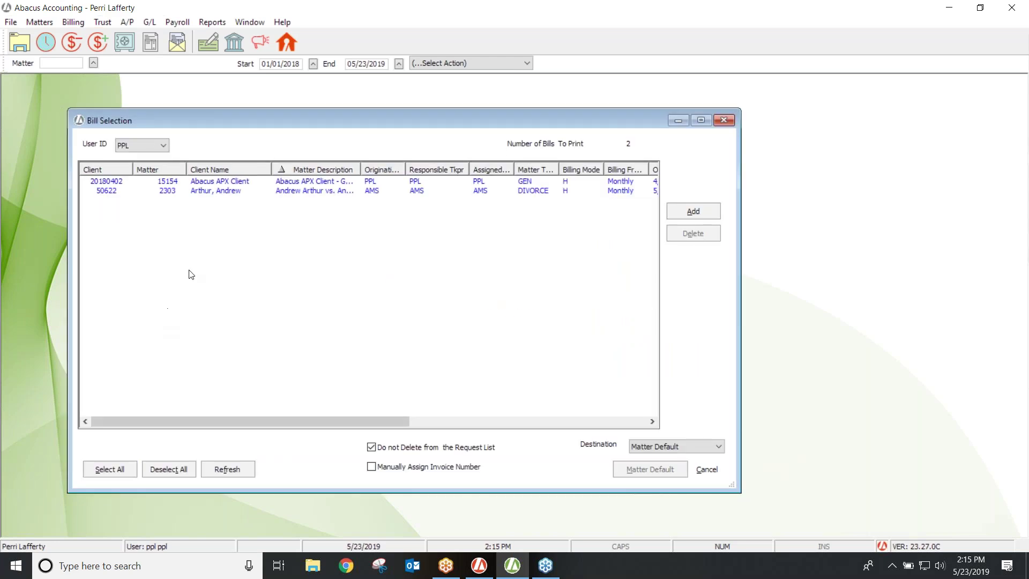
Step: Preview the bill for matter 15154 with the destination set to Preview, stop printing, and close the bill selection
left_click(286, 182)
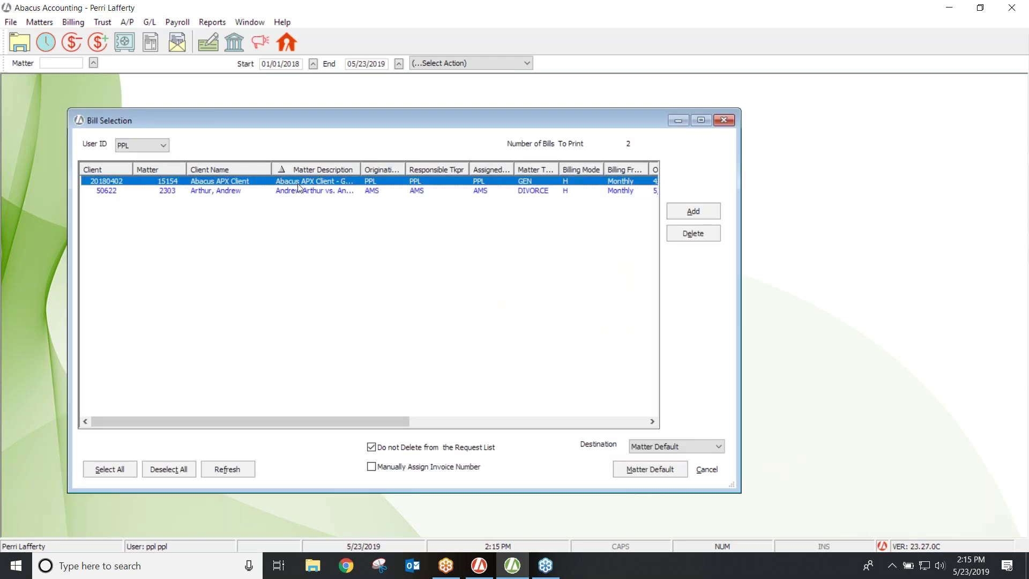
left_click(718, 446)
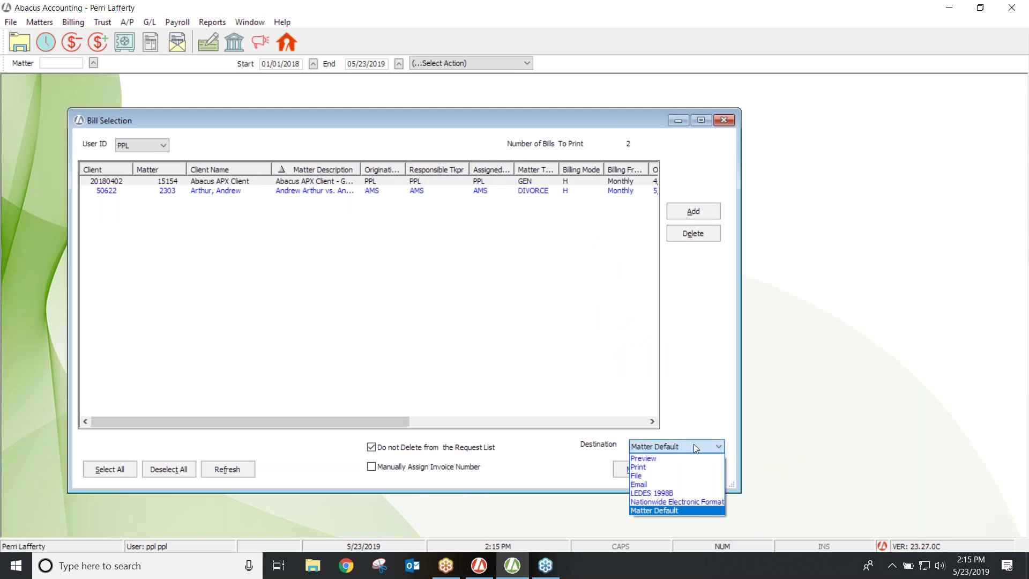
left_click(661, 459)
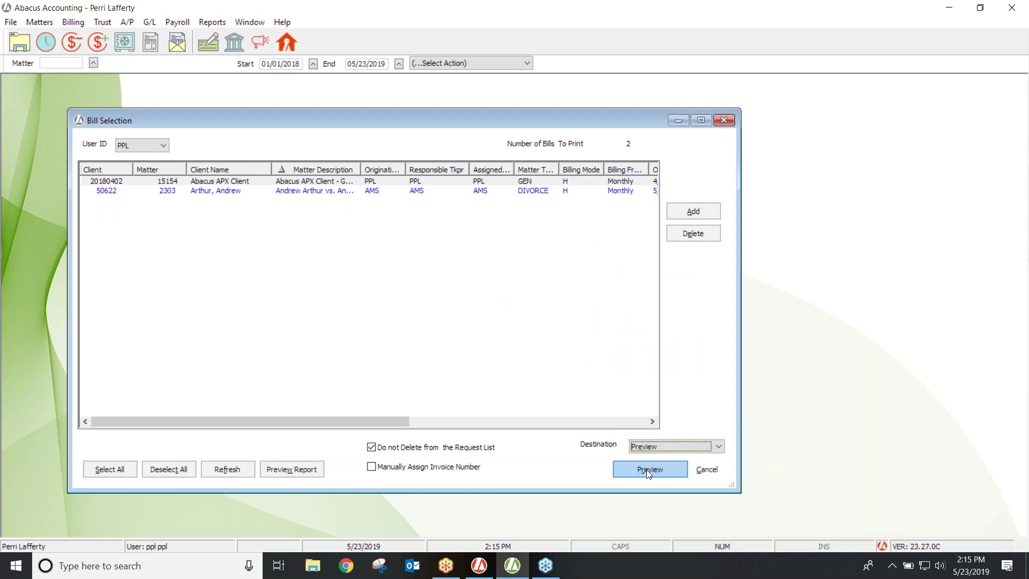
left_click(647, 471)
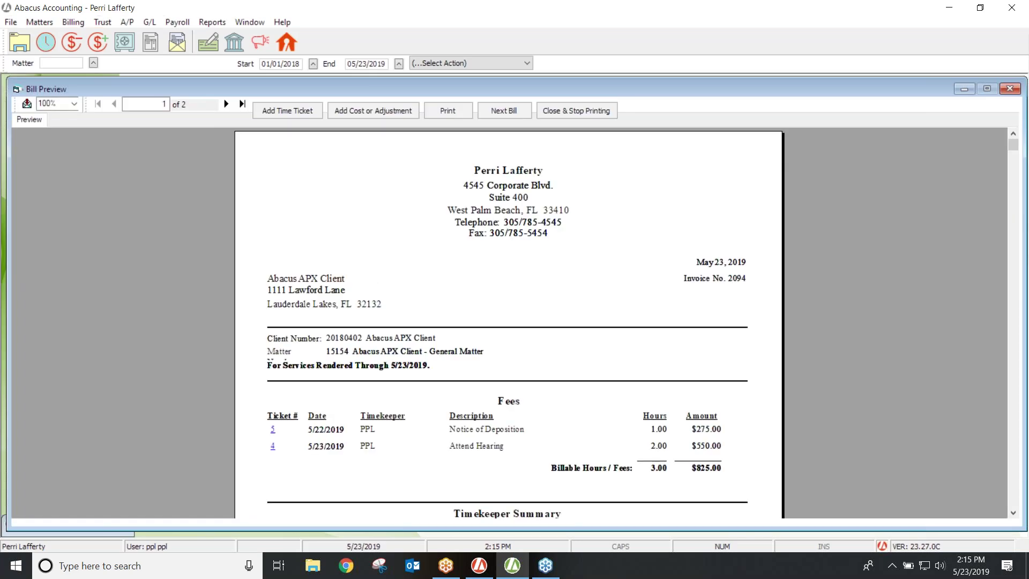
left_click(557, 112)
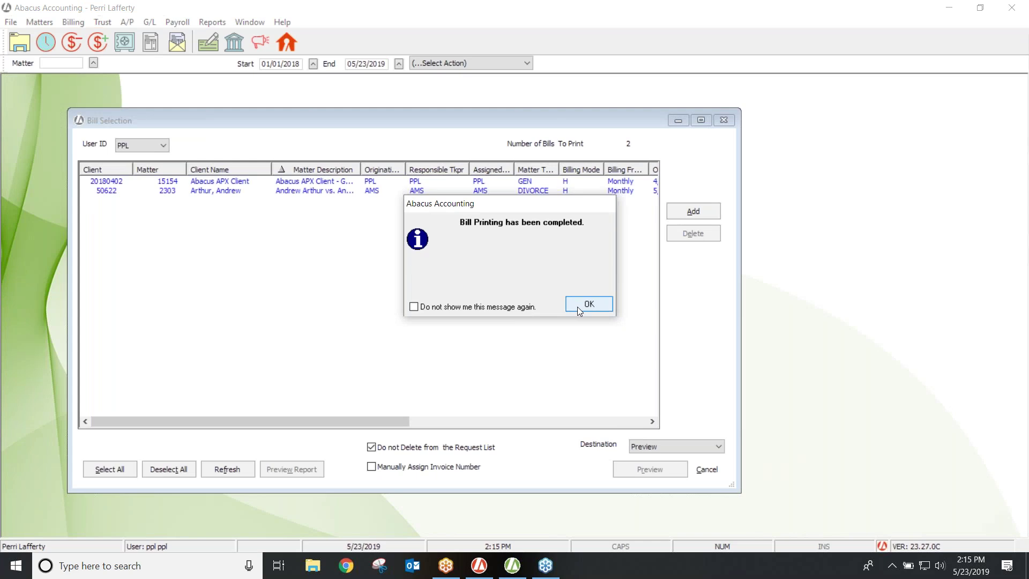
left_click(589, 304)
left_click(723, 120)
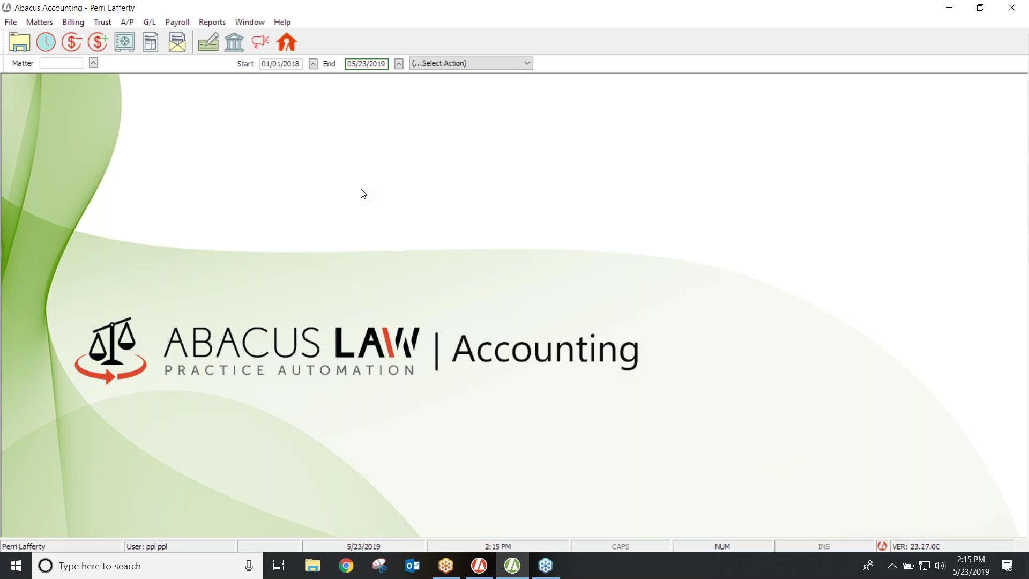
Step: Select and post all bills waiting to be posted, continuing past the posting date reminder, and close the posting window
left_click(74, 23)
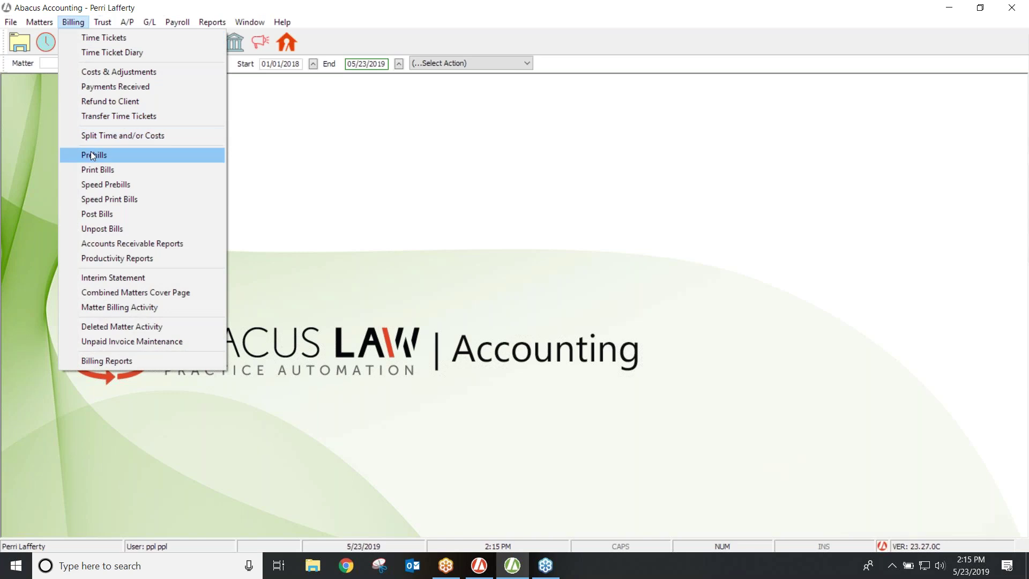
left_click(92, 213)
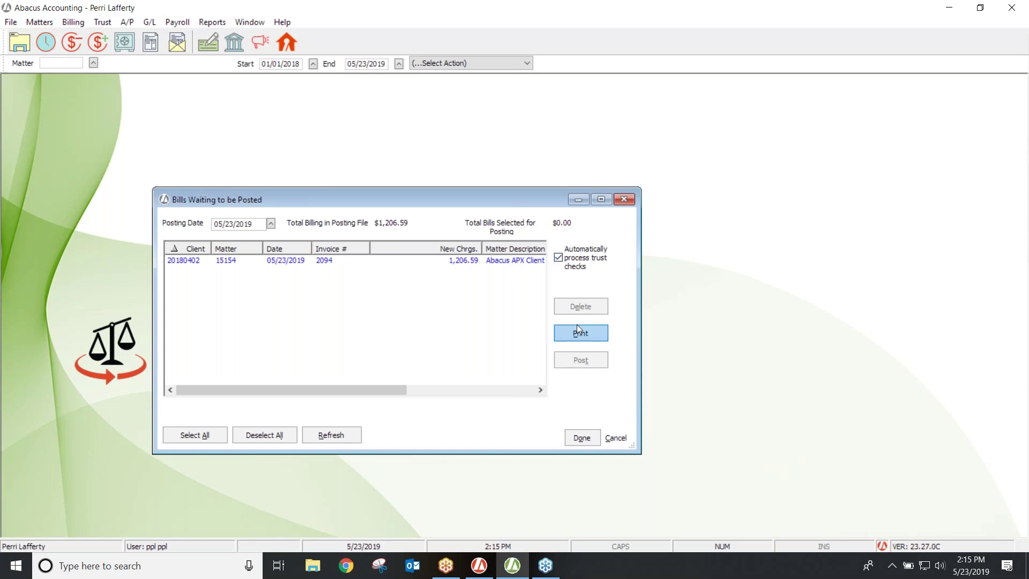
left_click(193, 438)
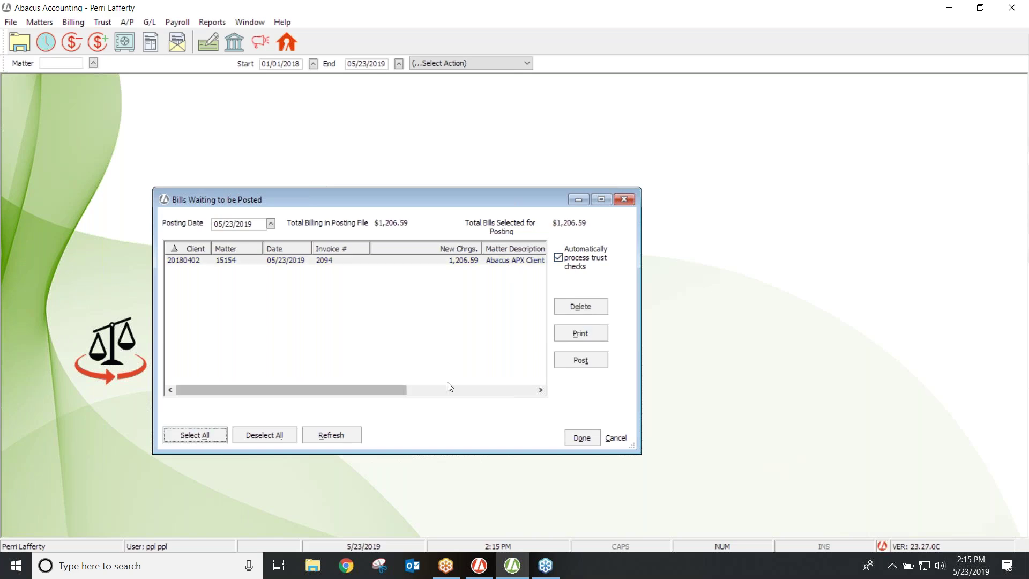
left_click(584, 359)
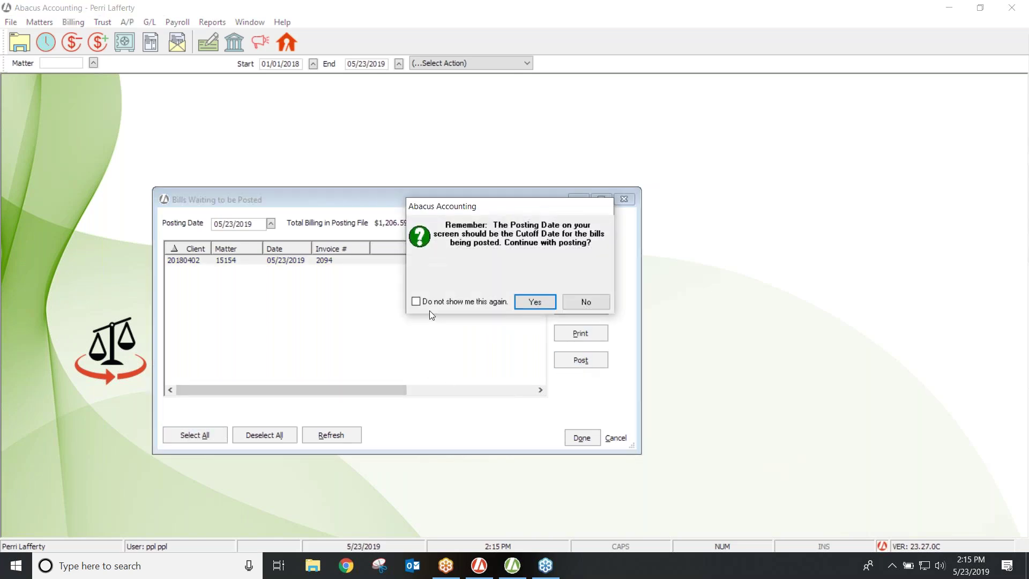
left_click(519, 303)
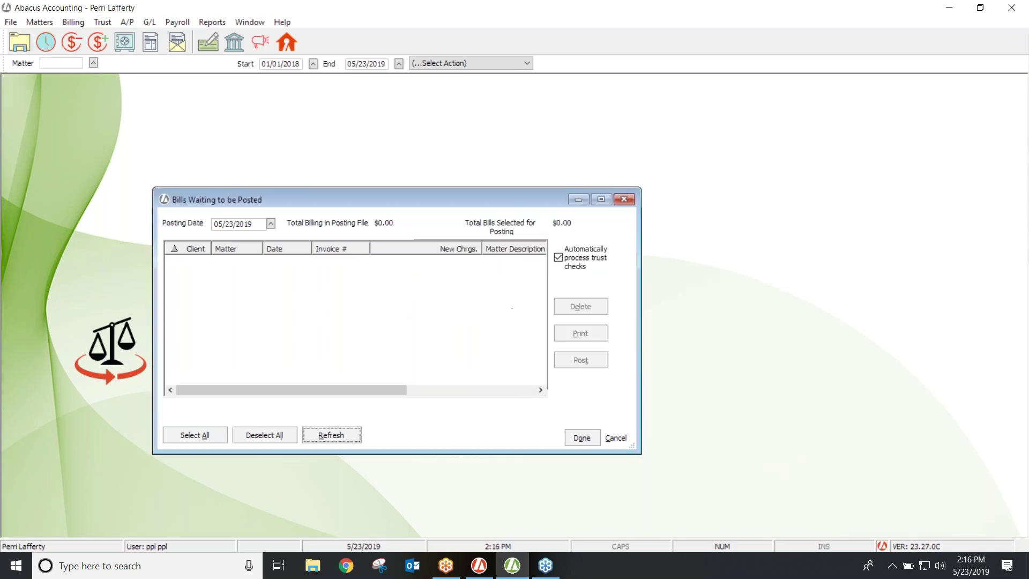
left_click(624, 200)
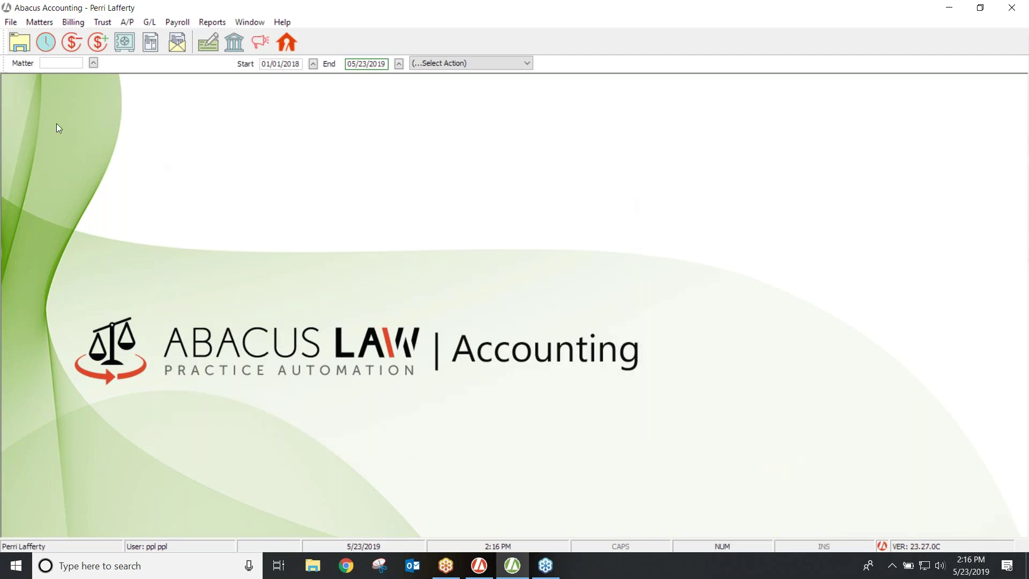
Step: Review the billing activity of matter 15154, including the 04/12/2018 HPD trust payment entry, and close the billing detail
left_click(38, 23)
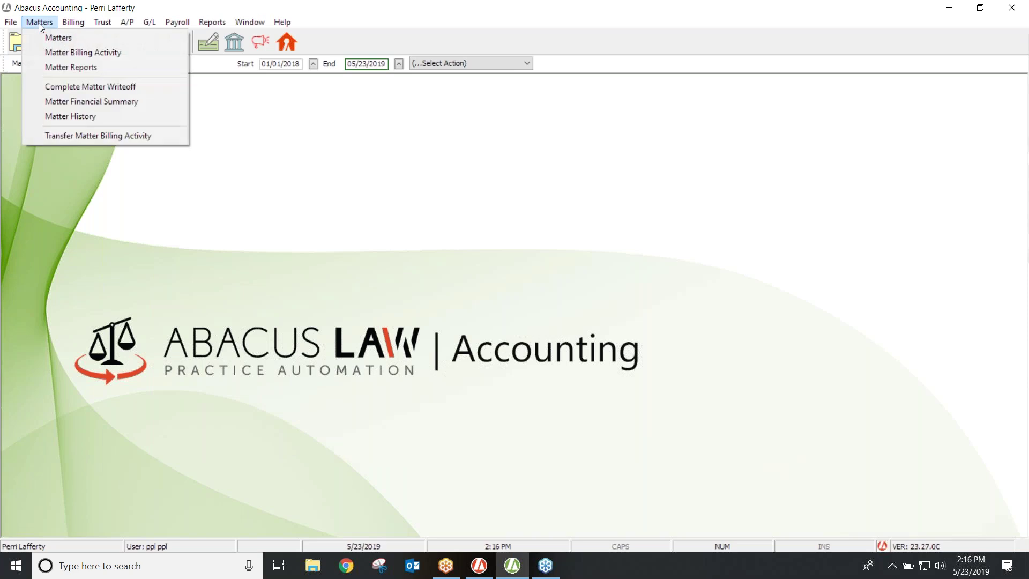
left_click(47, 52)
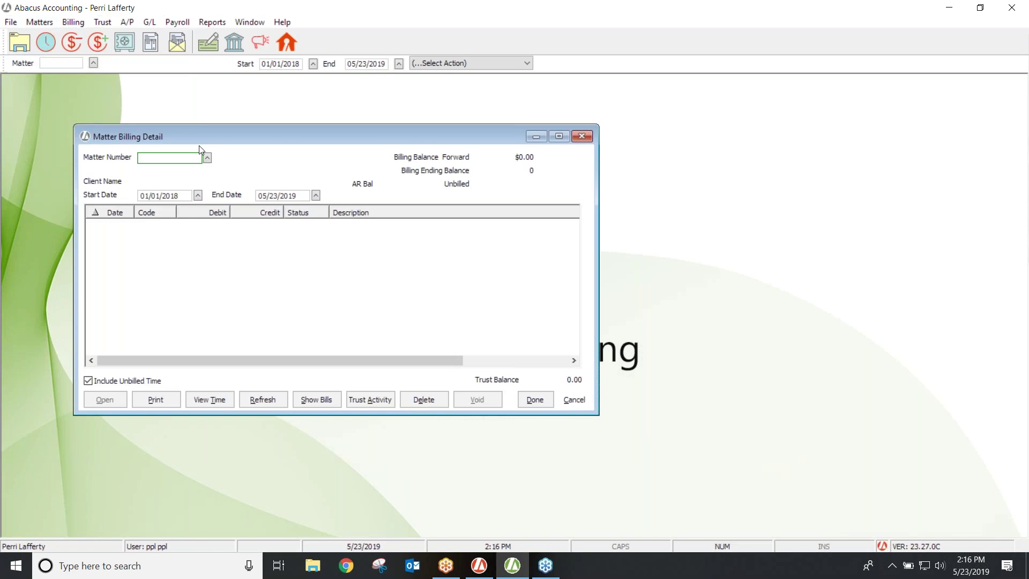
type("15154")
key("Tab")
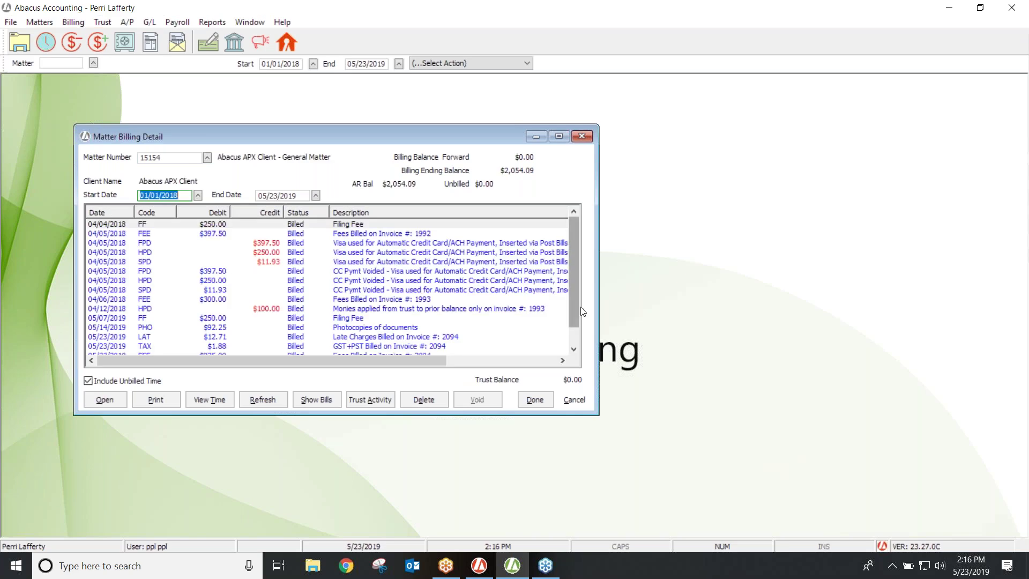
left_click_drag(571, 310, 569, 334)
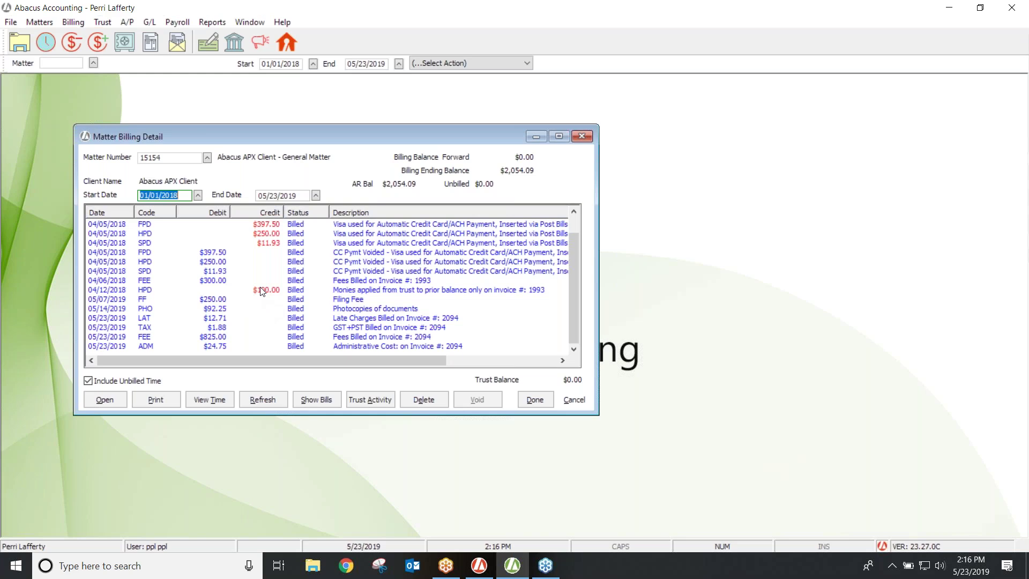
scroll(261, 292, "up", 1)
left_click(267, 309)
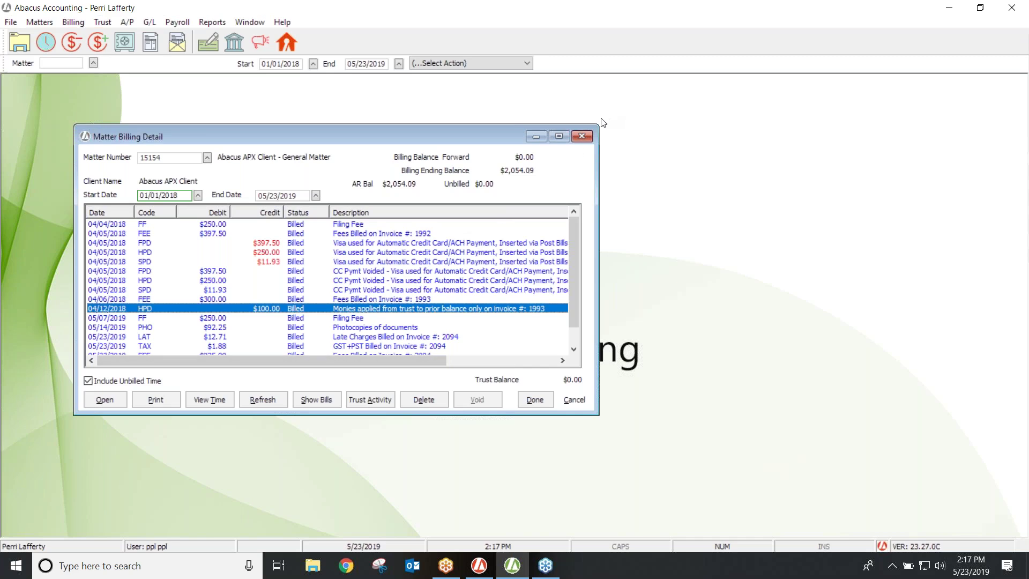
left_click(581, 136)
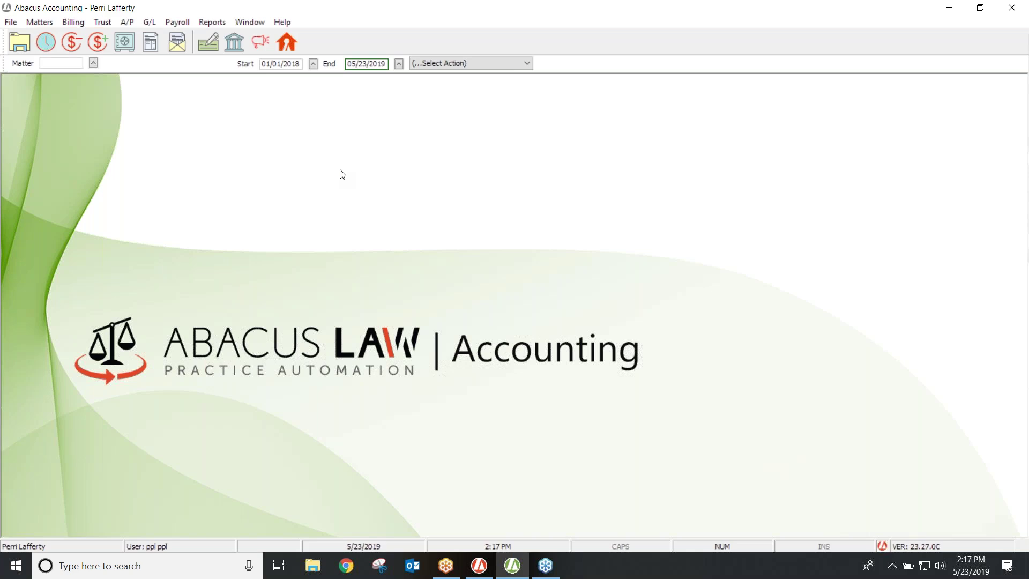
Step: Preview the Credit Card Activity Report for all clients and matters, and close the report and the Billing Reports window
left_click(72, 24)
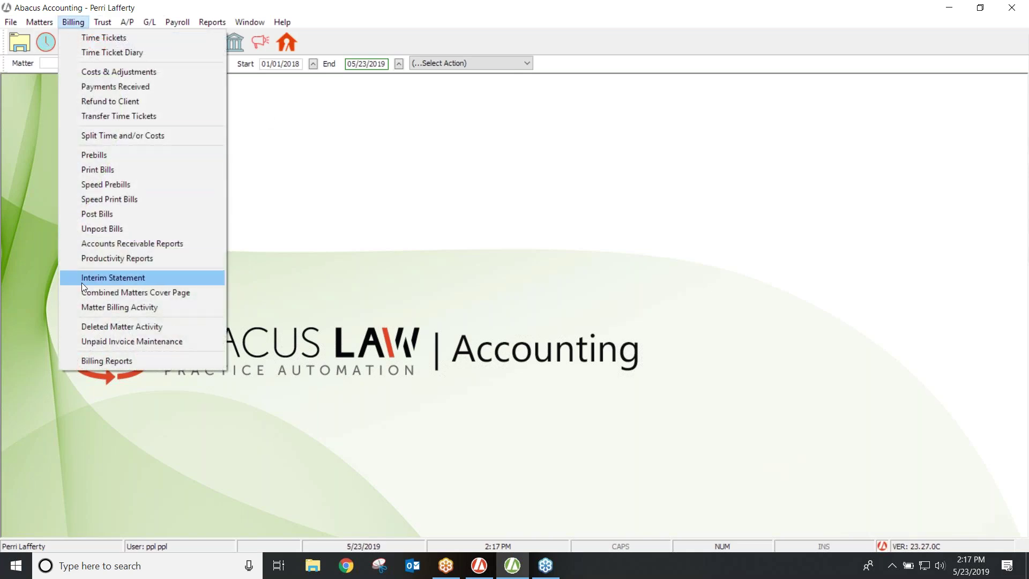
left_click(114, 360)
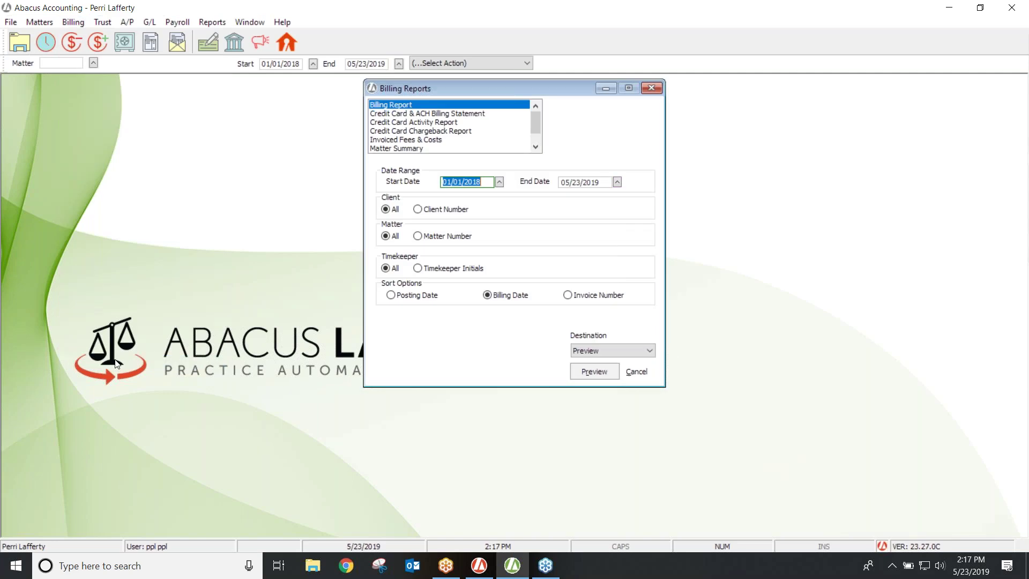
left_click(424, 123)
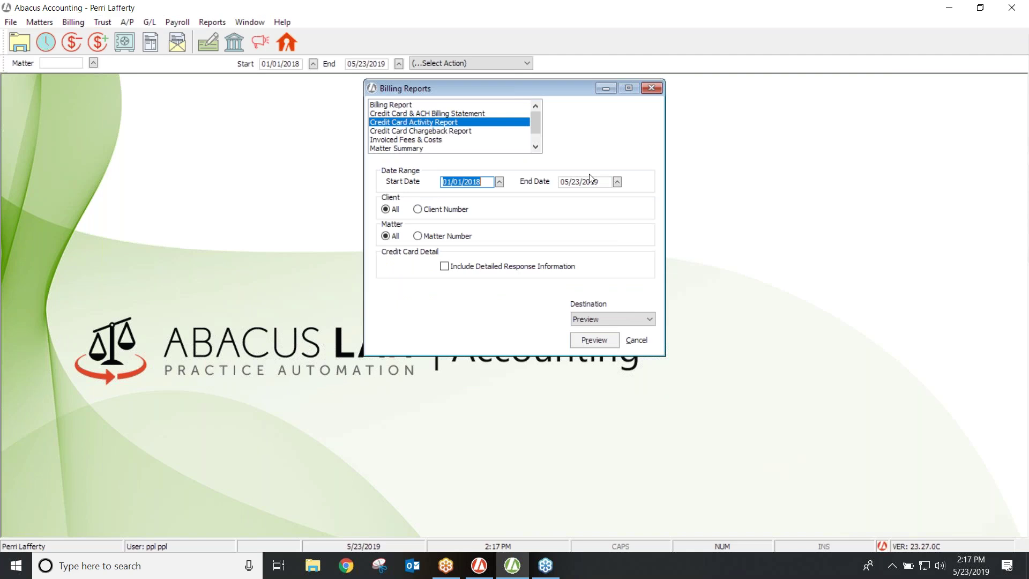
left_click(593, 340)
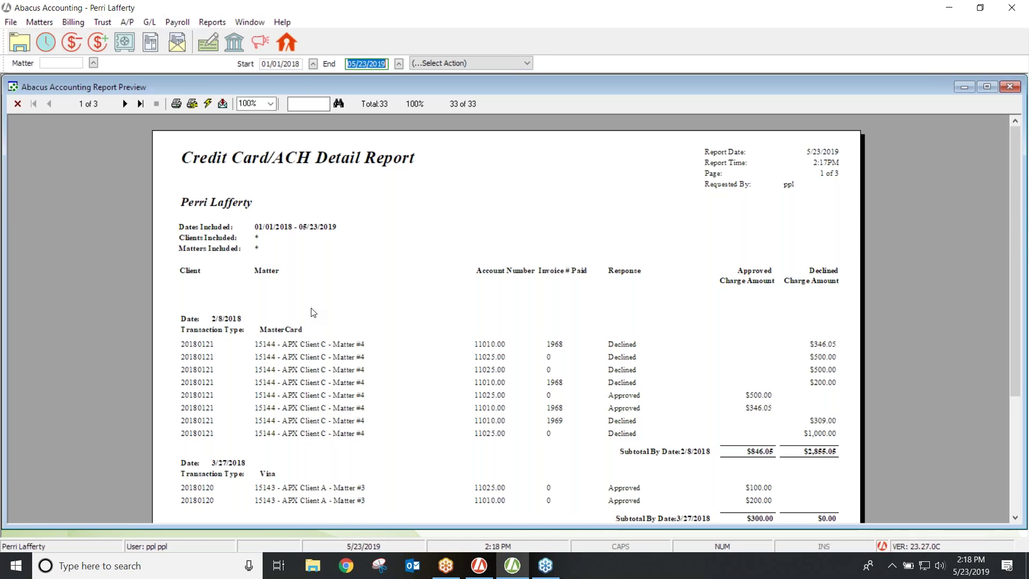
left_click(18, 104)
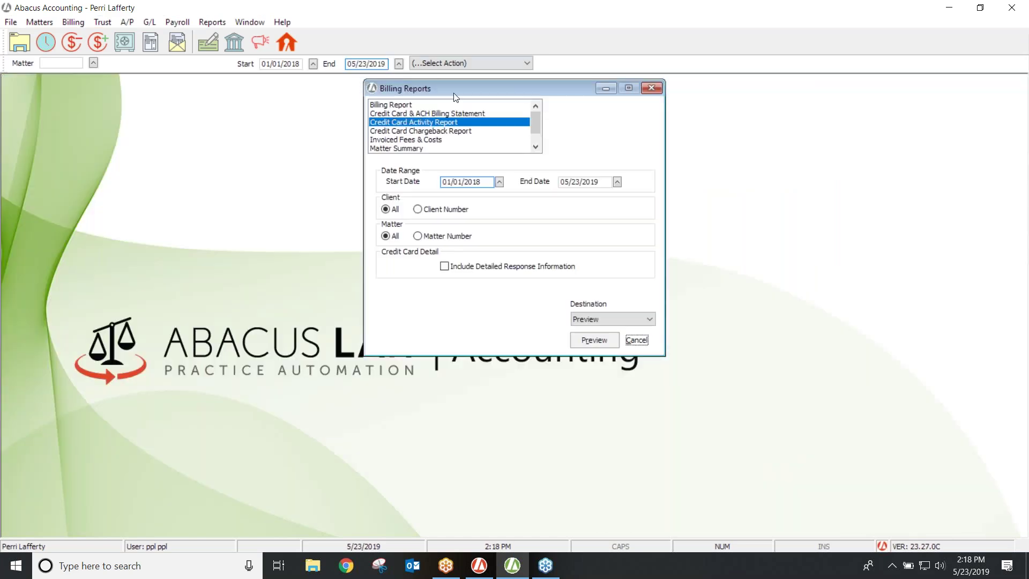
left_click(651, 89)
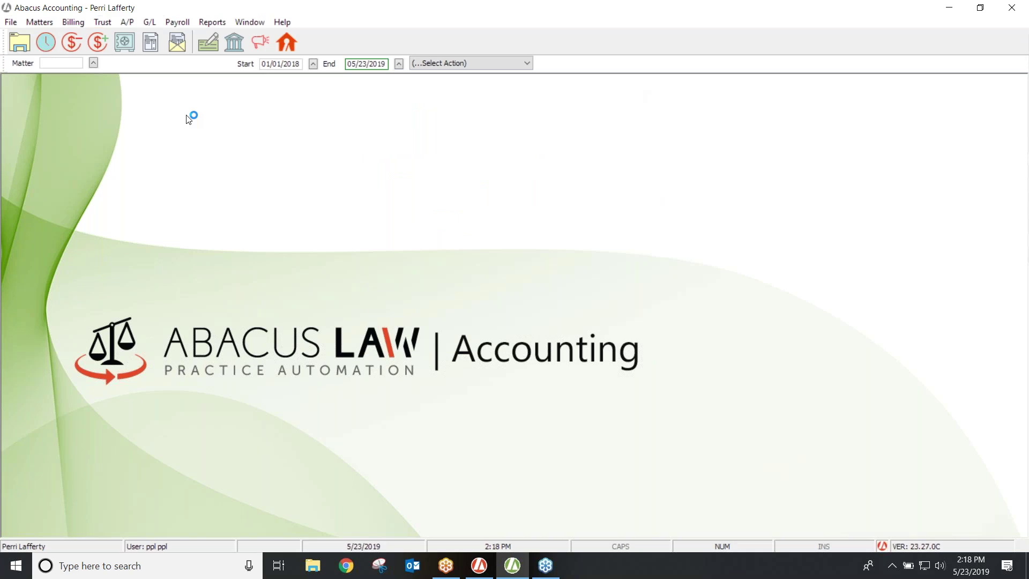
Step: Find matter 15154 in the matters list and open its record for editing
left_click(42, 24)
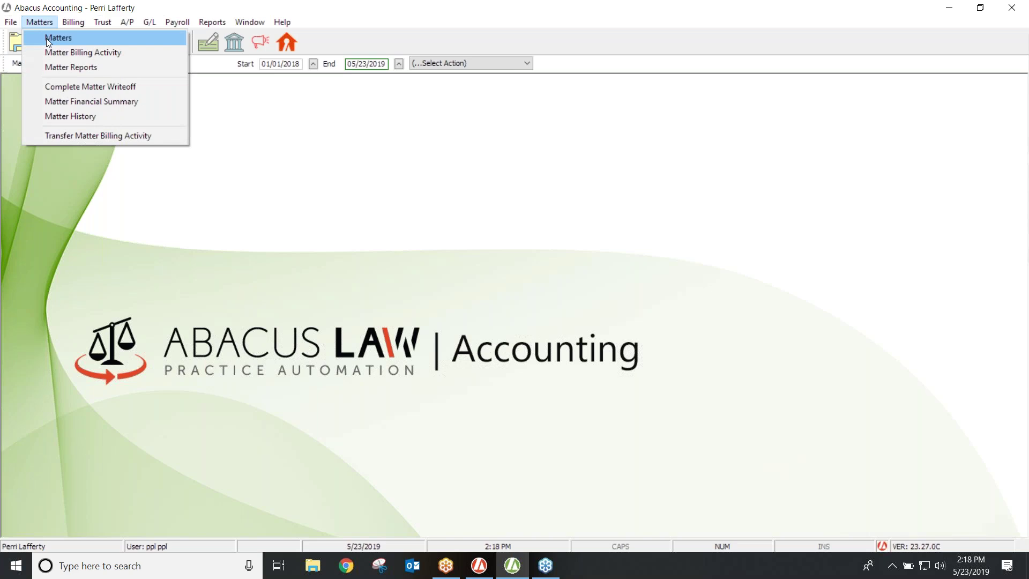
left_click(46, 37)
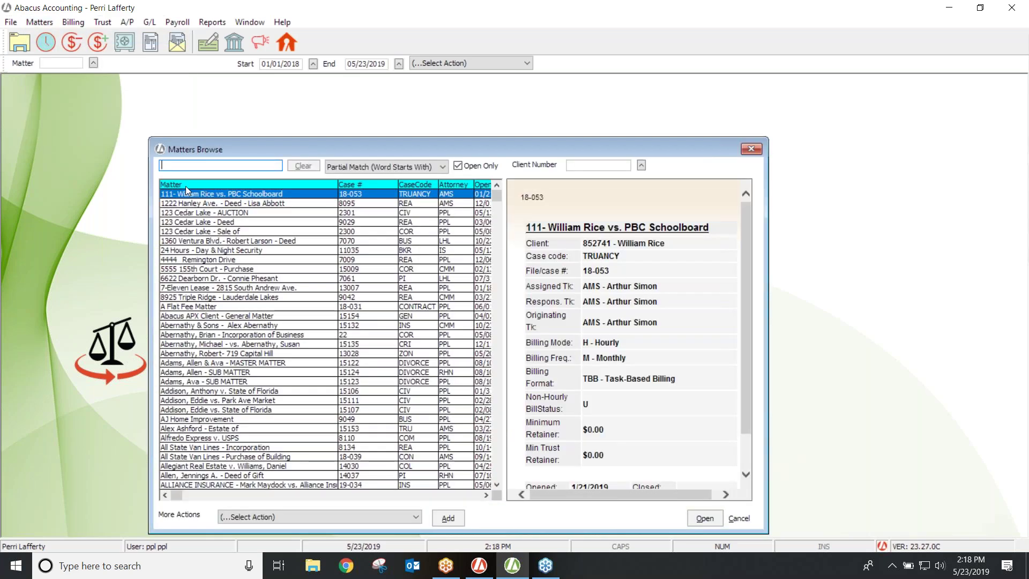
type("15154")
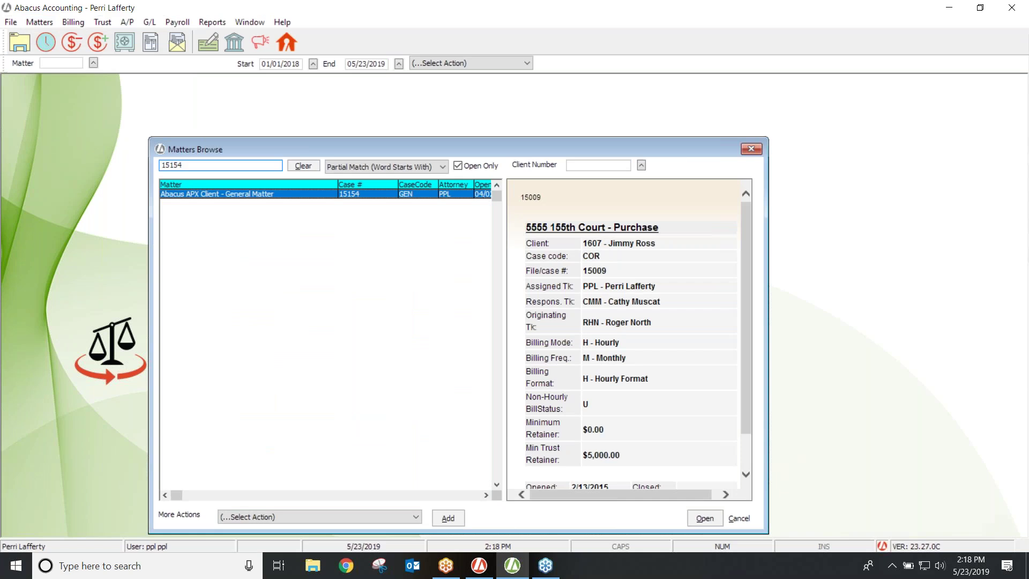
double_click(197, 194)
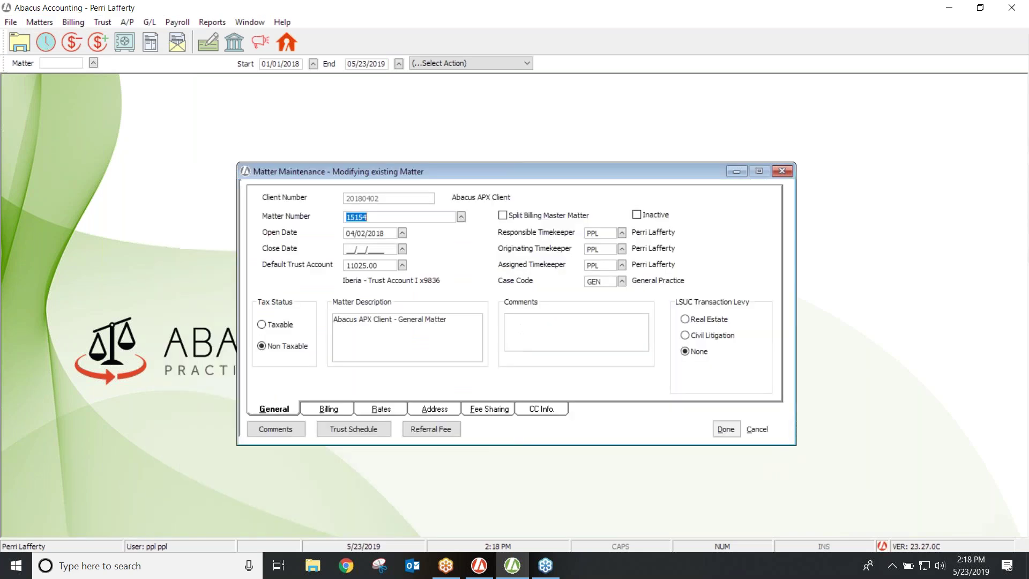
Step: Set the matter's minimum trust retainer to 500.00 in its billing settings
left_click(329, 409)
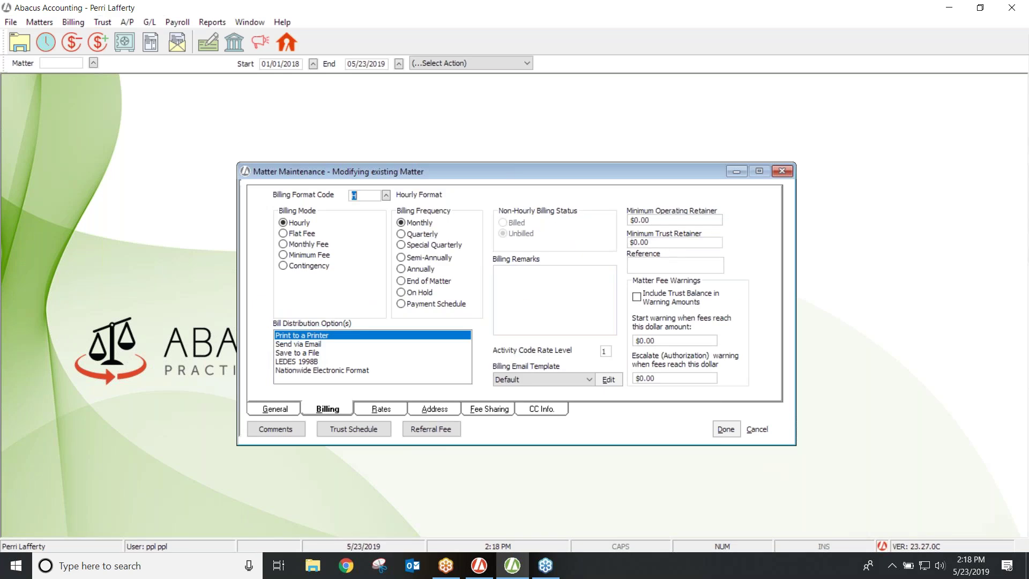
left_click(654, 241)
key("shift+Tab")
left_click(653, 242)
left_click(653, 242)
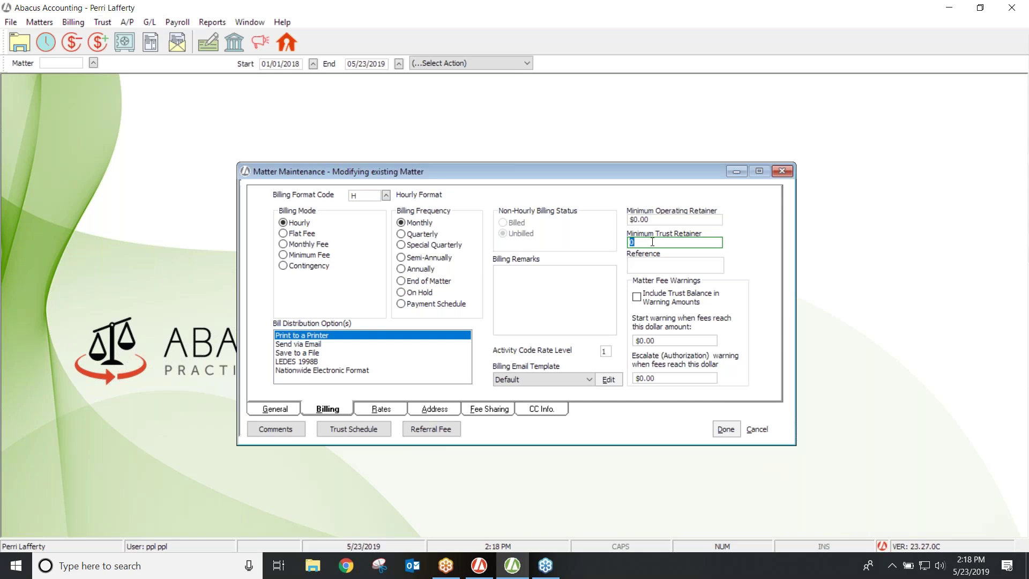
type("500.00")
left_click(651, 243)
left_click(610, 277)
Step: Close the matter record and discard the unsaved billing changes
left_click(780, 171)
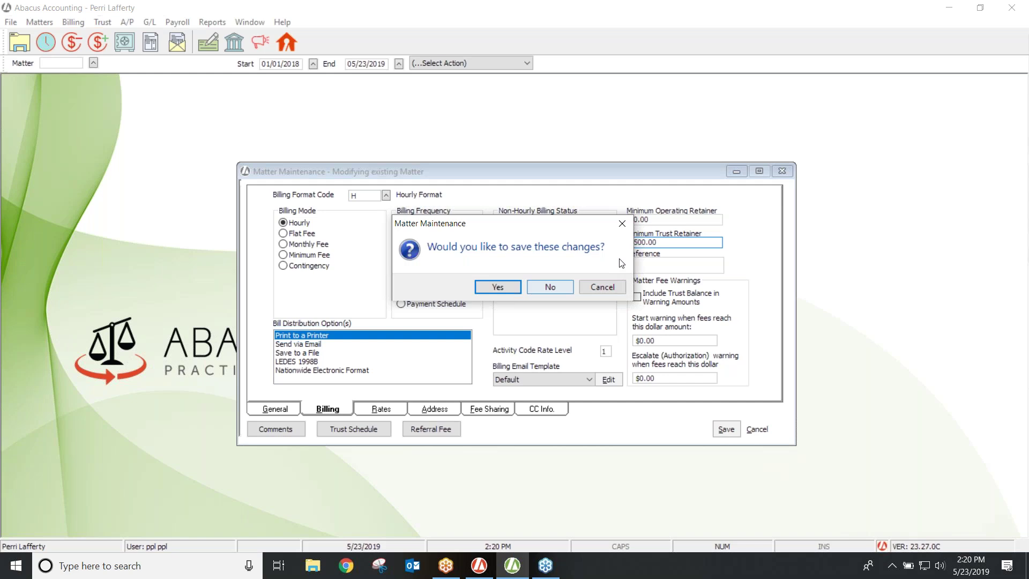
left_click(622, 226)
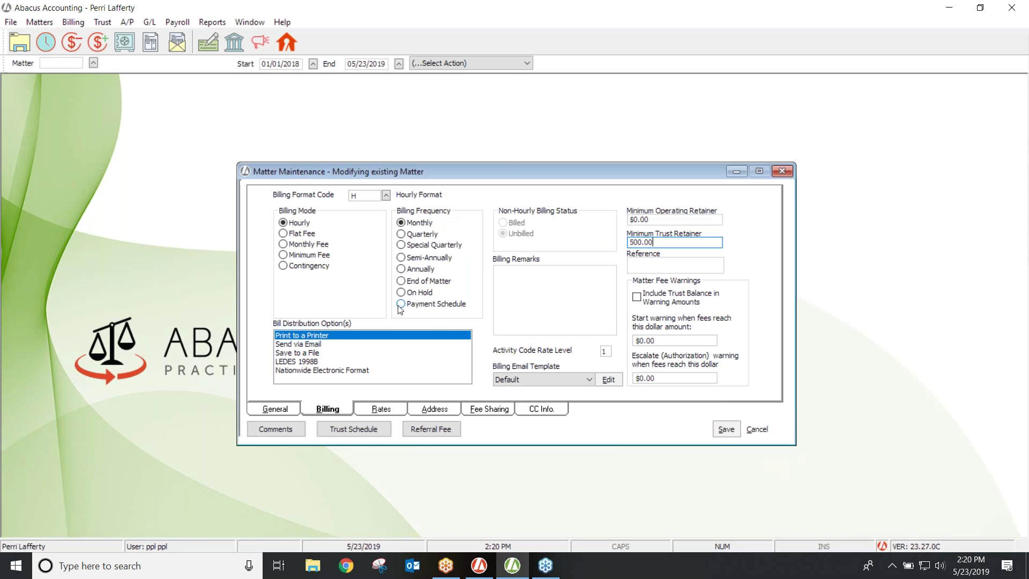
left_click(782, 171)
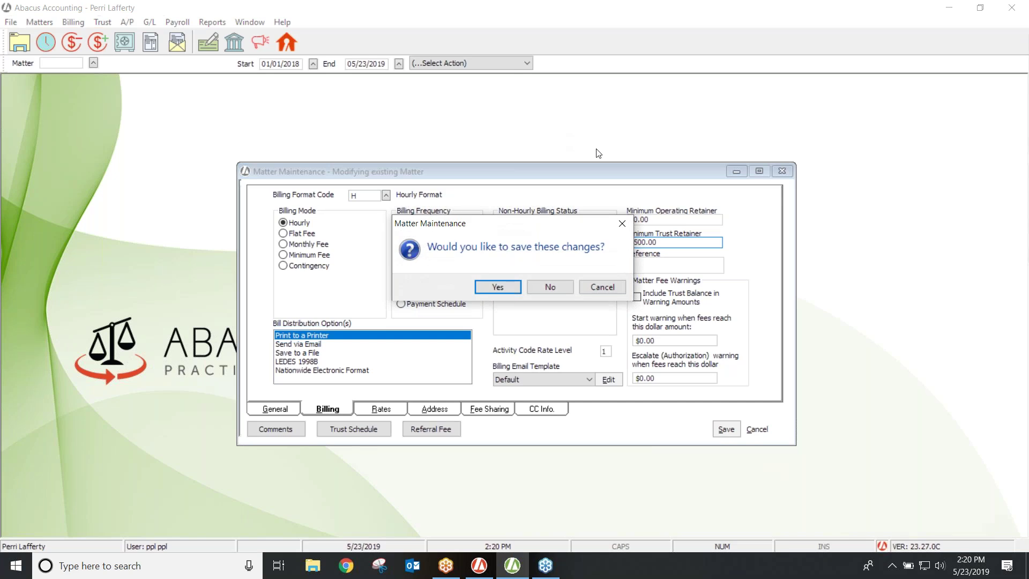
left_click(552, 287)
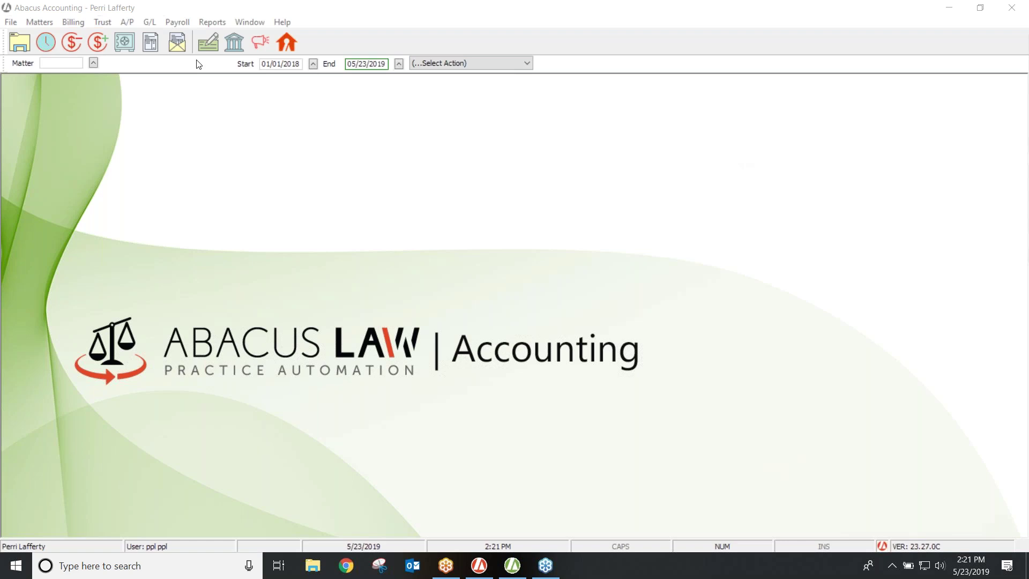
Step: Search the open matters for 15154 and reopen the Abacus APX Client - General Matter record
left_click(37, 24)
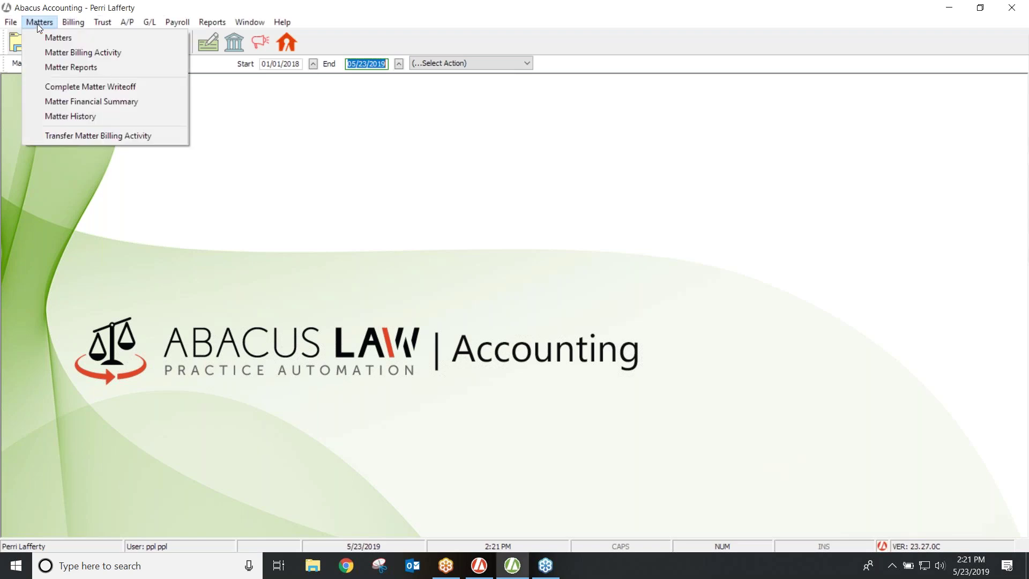
left_click(46, 38)
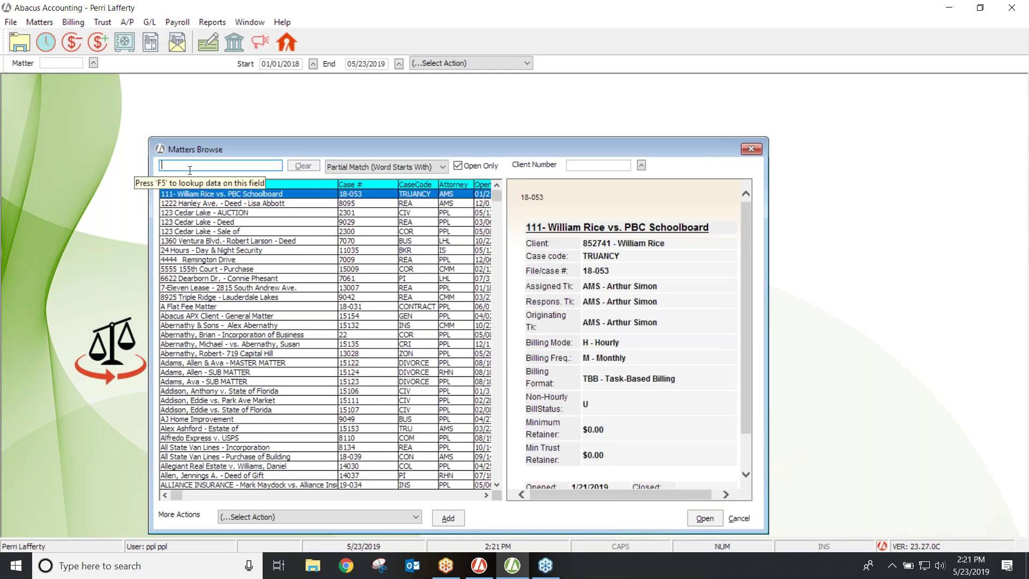
type("15")
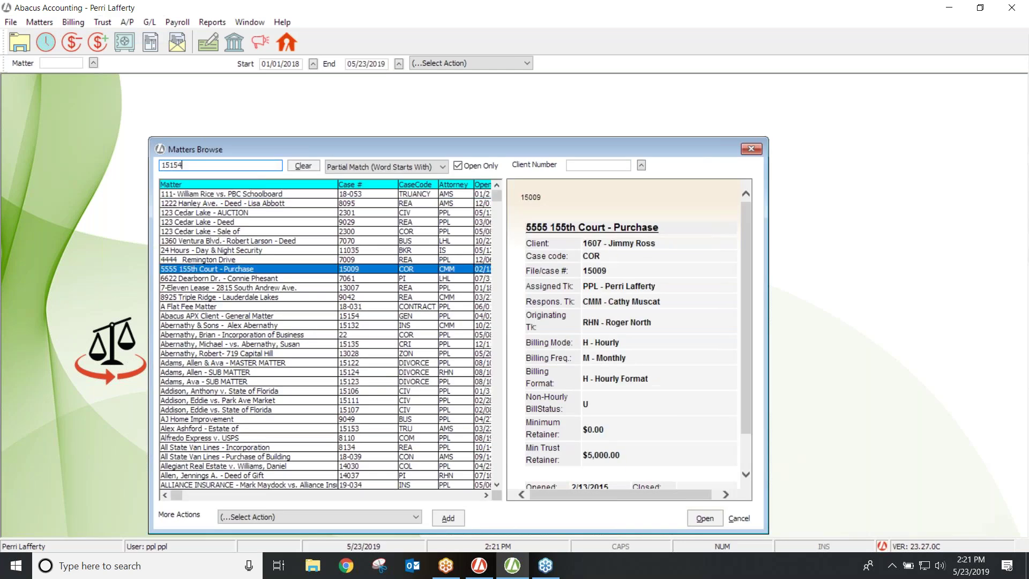
type("154")
key("Return")
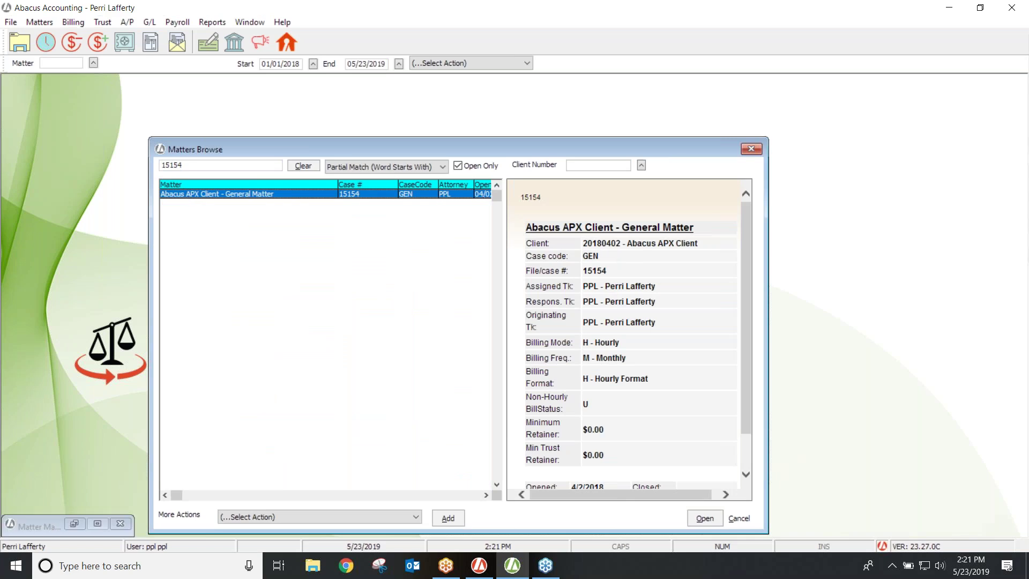
double_click(187, 194)
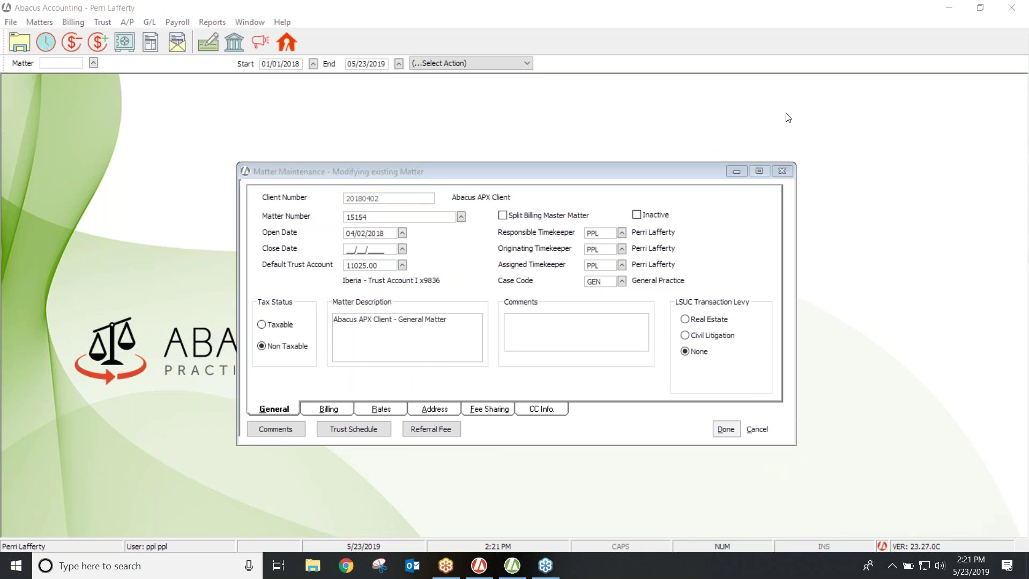
Step: Try the Monthly Fee billing mode and look at its monthly schedule, and close the matter record without saving
left_click(328, 409)
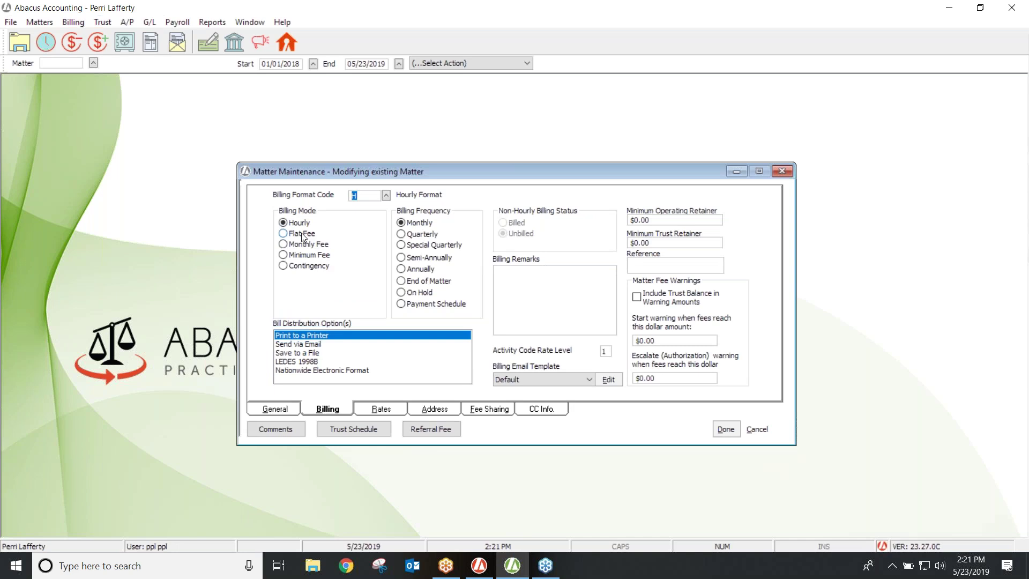
left_click(284, 244)
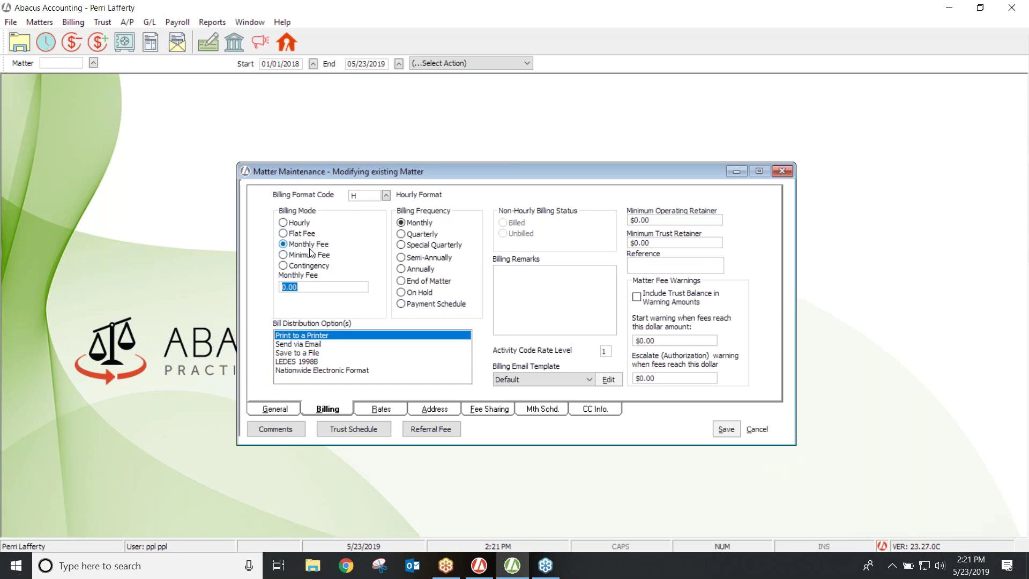
left_click(540, 411)
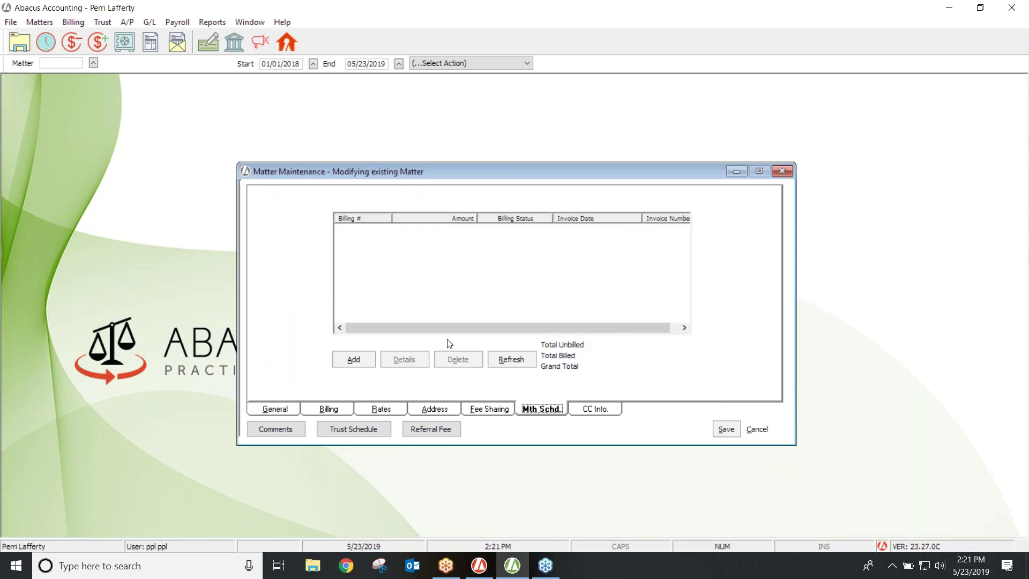
left_click(338, 410)
left_click(310, 289)
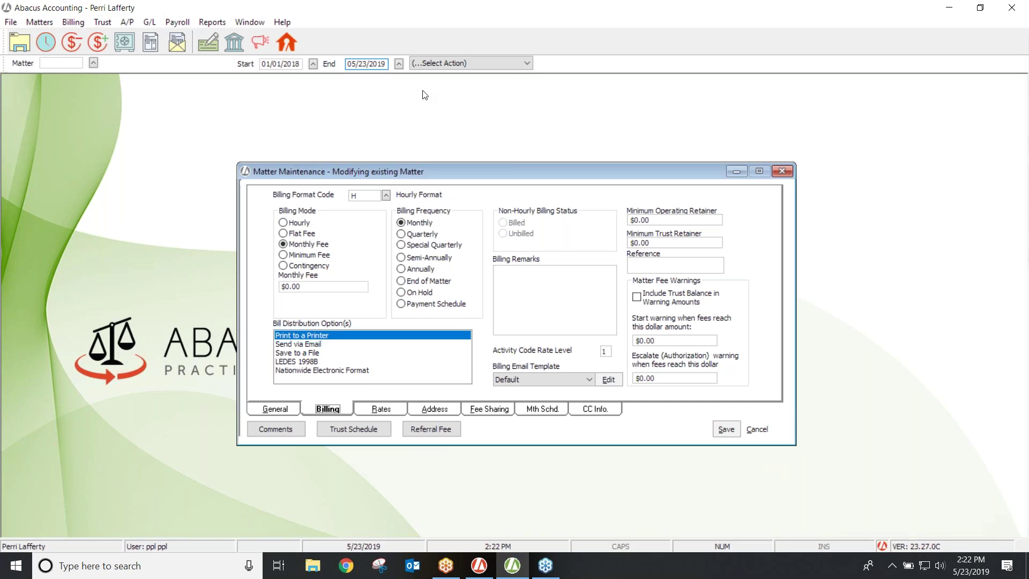
left_click(781, 171)
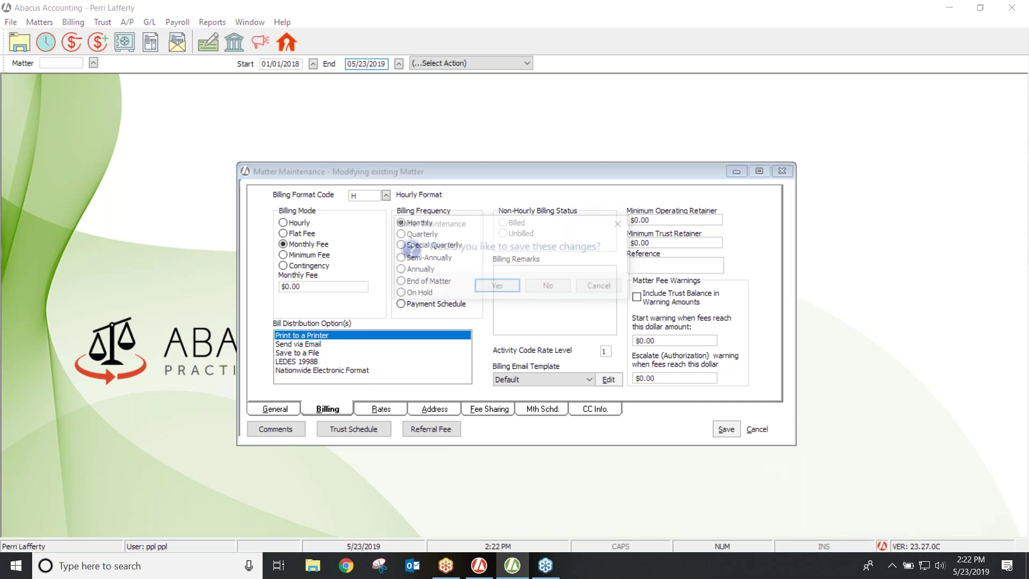
left_click(548, 288)
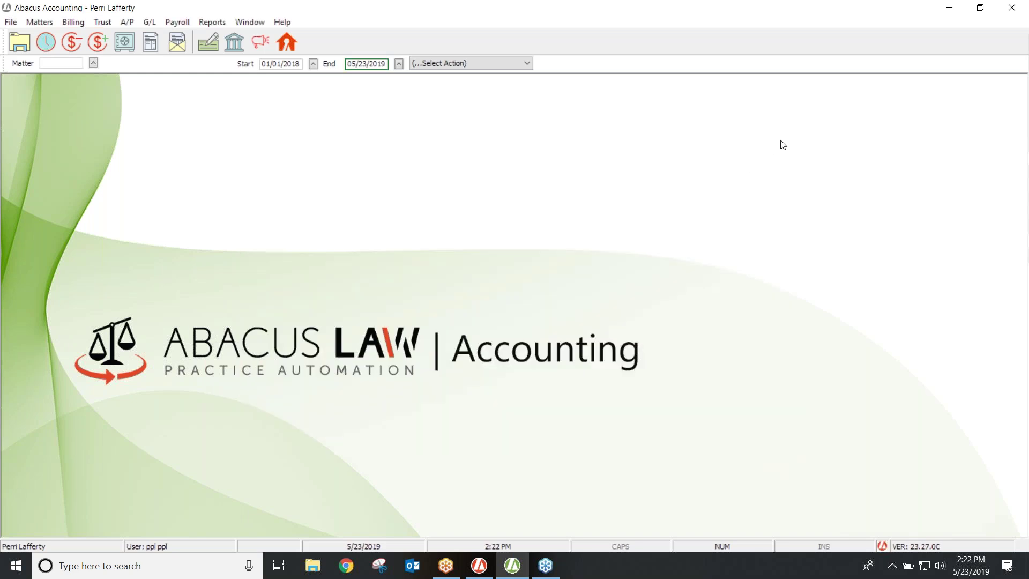